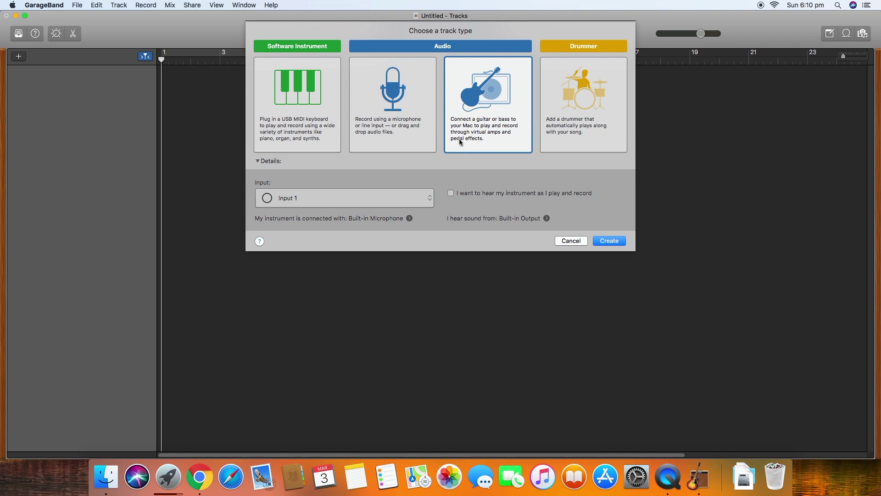
- Create a new software instrument track
left_click(318, 132)
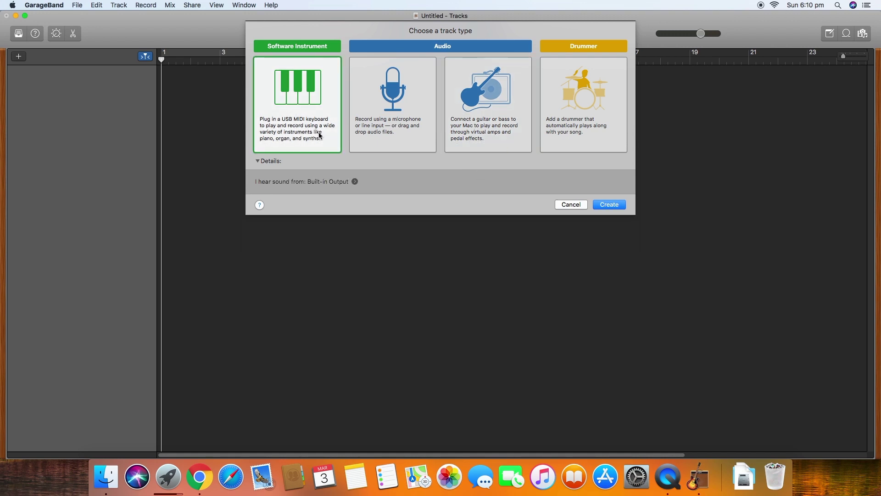
left_click(616, 206)
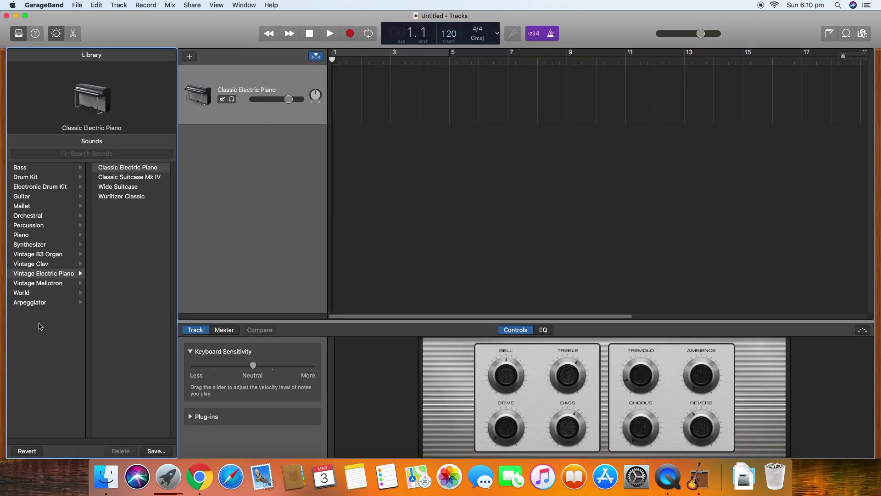
- Set the track's sound to Liverpool Bass from the Bass category
mouse_move(77, 171)
left_click(124, 169)
key("Down")
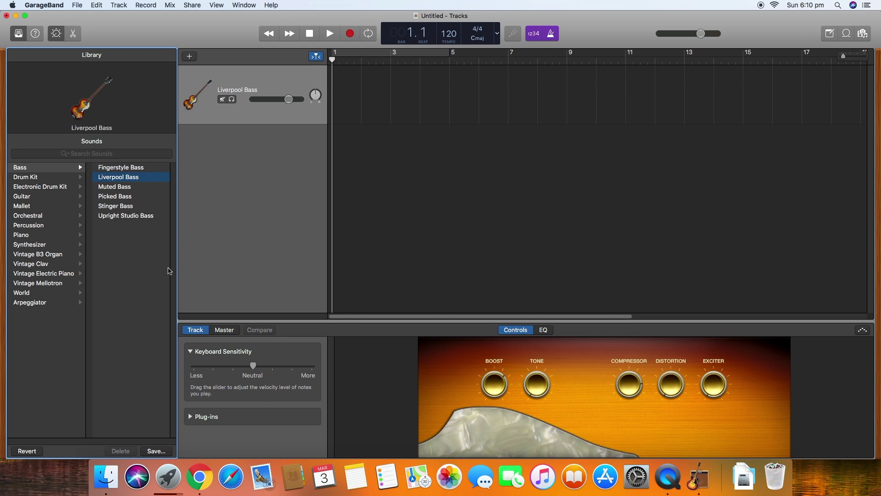
- Display the Musical Typing keyboard over the tracks area and close it again
key("super+k")
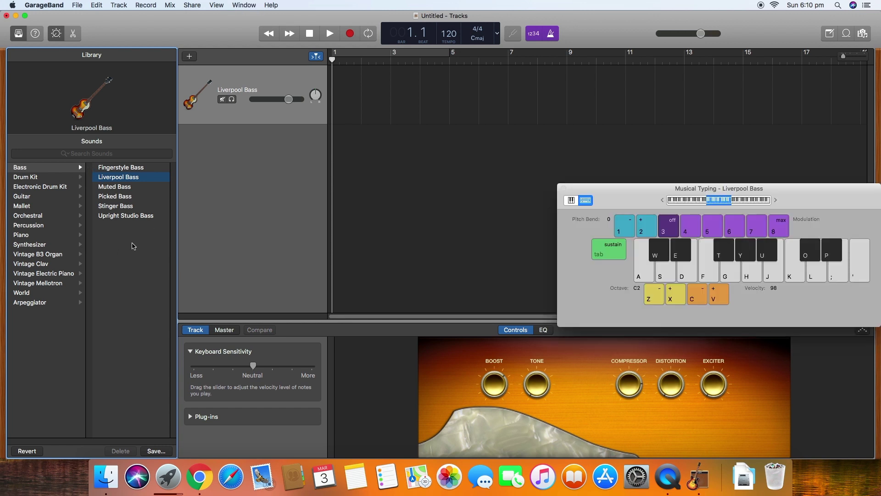
left_click_drag(724, 193, 497, 102)
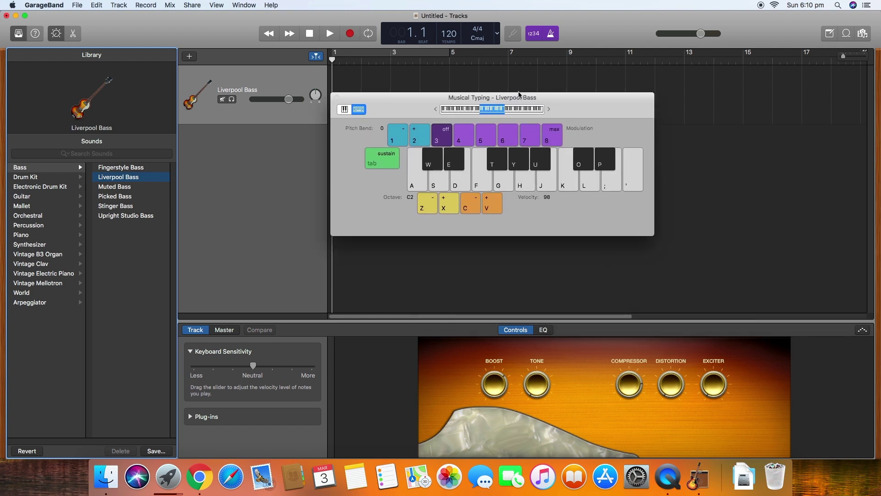
key("super+k")
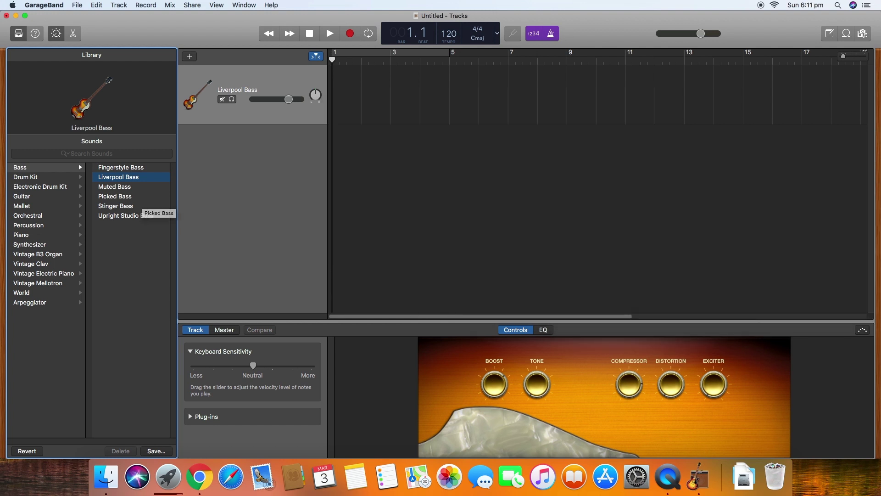
- Change the track's sound to 80s Sync Lead from the Lead group of the Synthesizer category
left_click(77, 247)
left_click(127, 188)
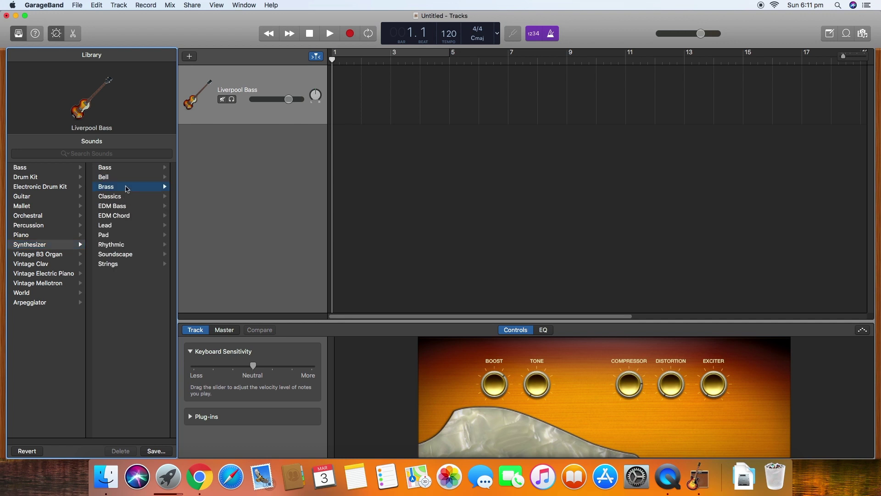
left_click(60, 225)
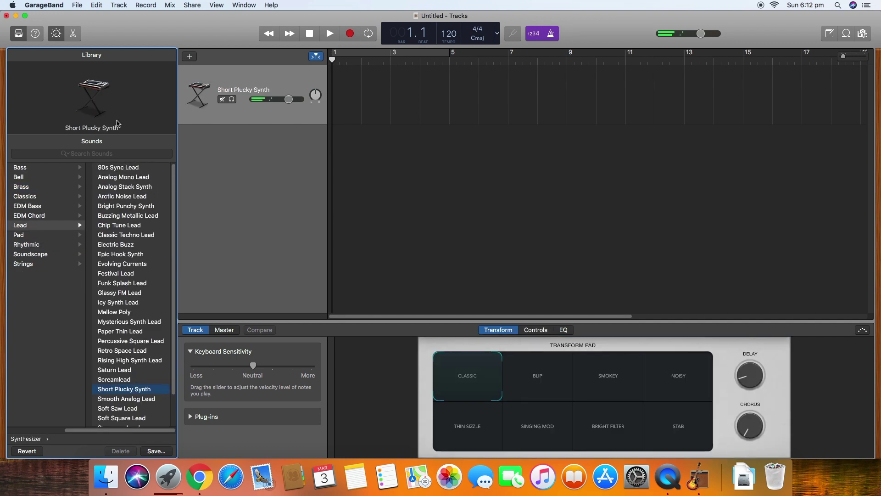
left_click(116, 168)
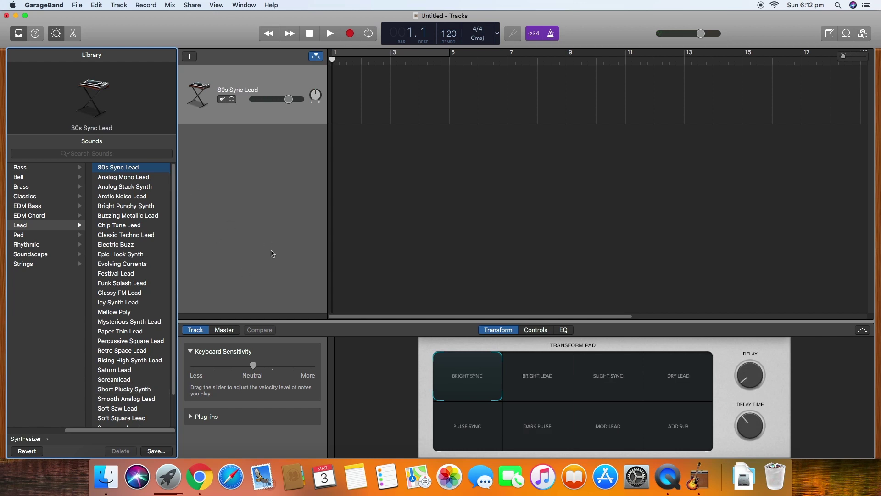
- Audition the Slight Sync, Bright Sync, Pulse Sync and Dry Lead variations of the synth, and settle on Bright Lead
left_click(609, 394)
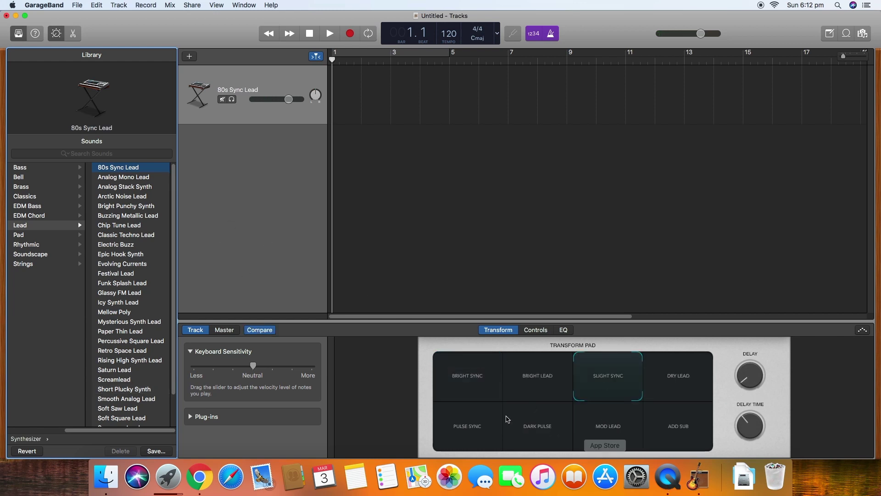
left_click(472, 388)
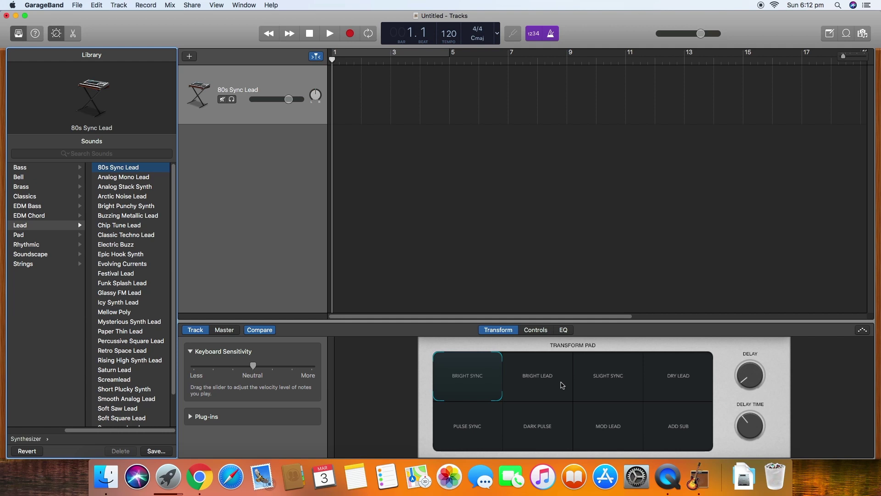
key("a")
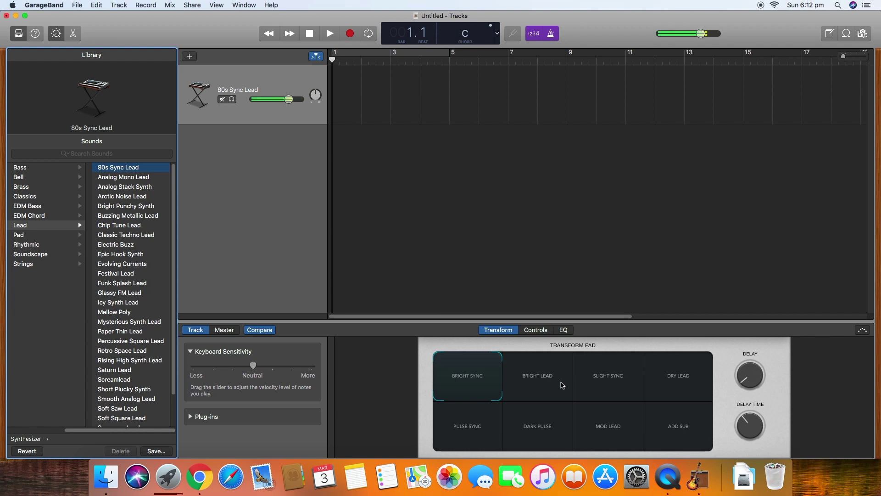
key("a")
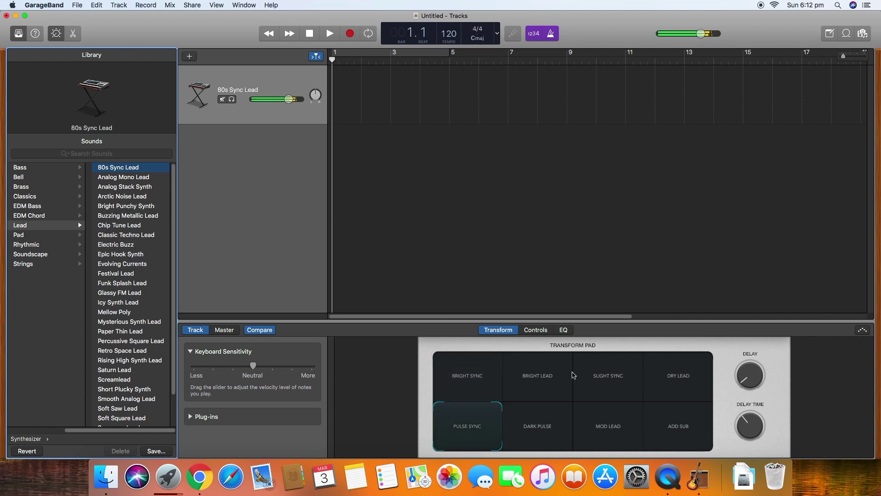
left_click(567, 372)
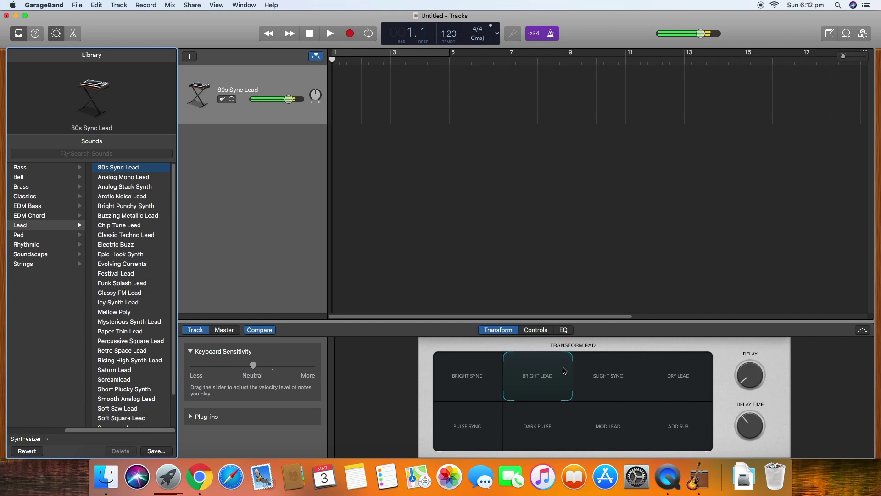
left_click(673, 383)
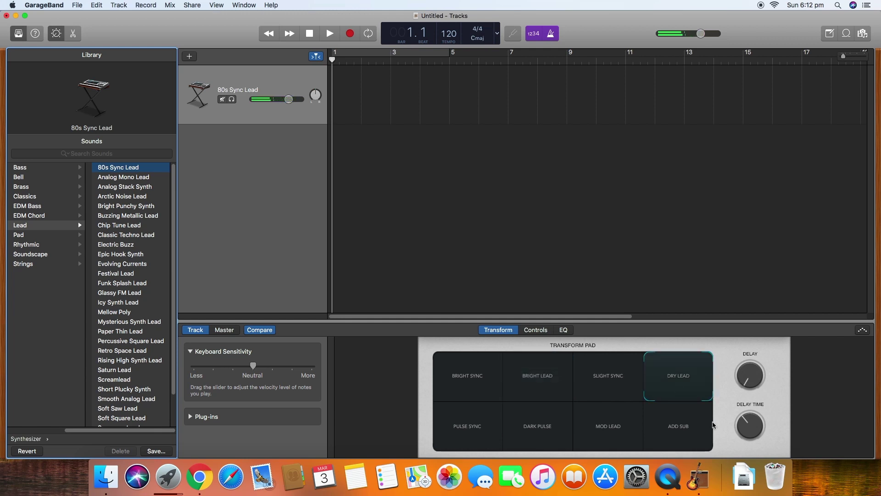
left_click(551, 385)
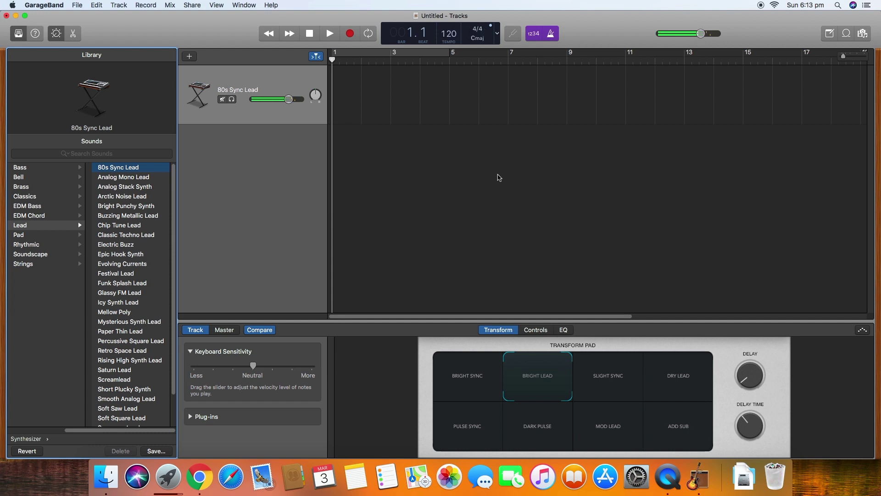
- Record a melody of about nine bars on the 80s Sync Lead track and return the playhead to the start
left_click(349, 37)
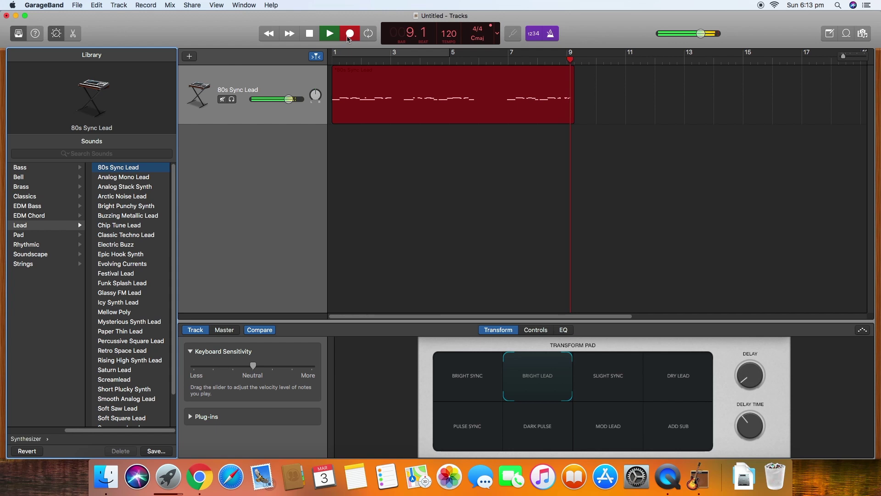
key("space")
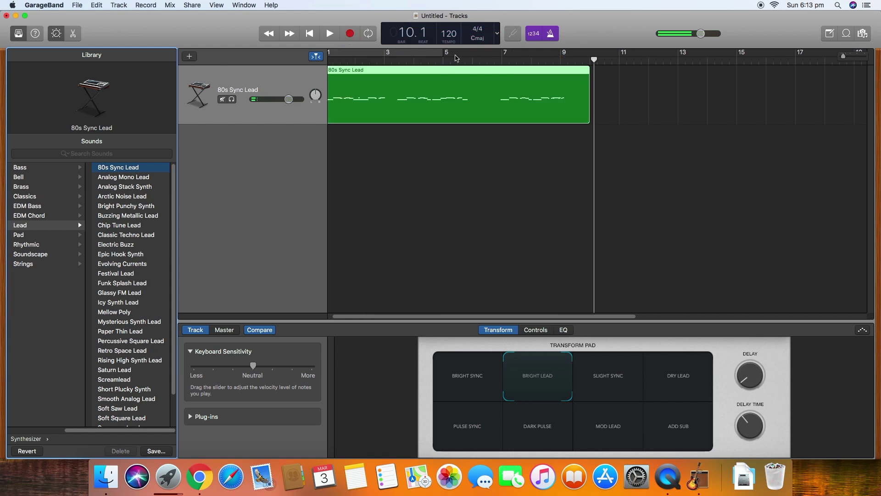
left_click_drag(593, 60, 202, 140)
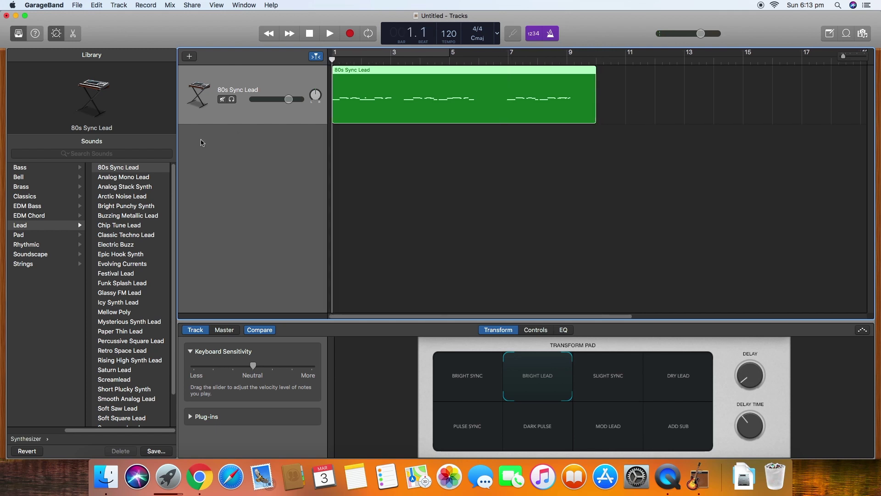
- Open the recorded region in the Piano Roll editor and play back its first two bars
double_click(415, 120)
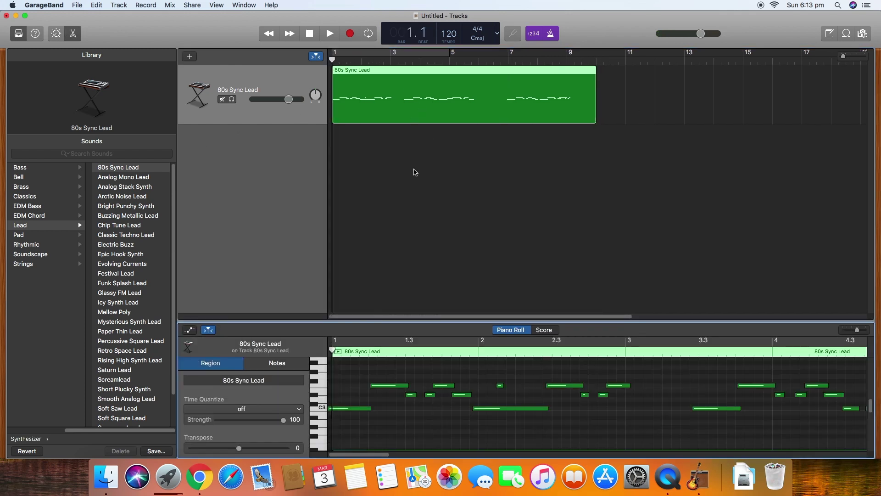
left_click(78, 35)
left_click(78, 35)
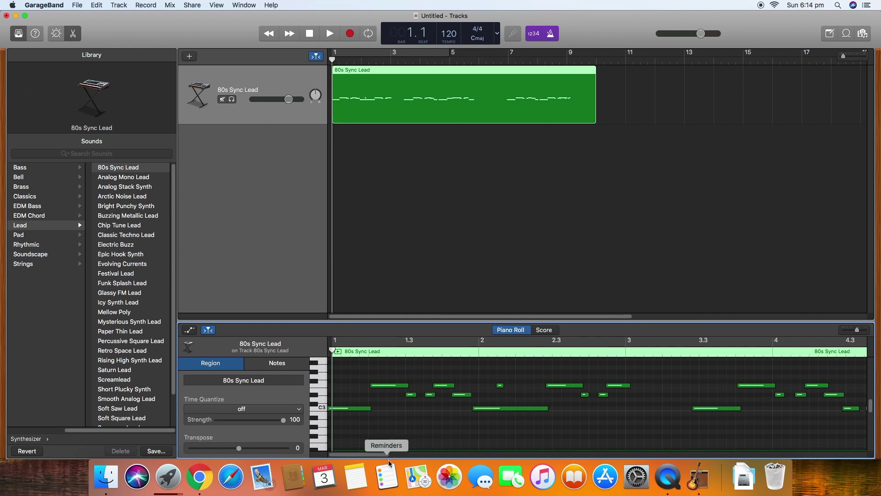
key("space")
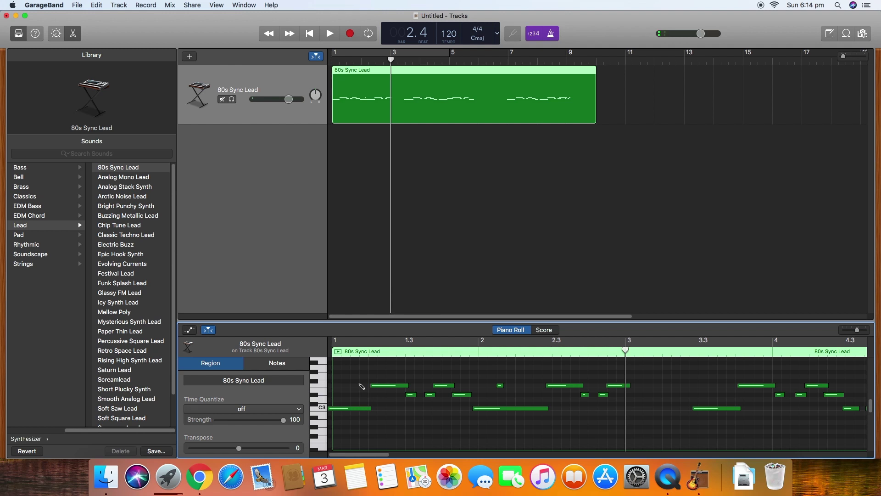
- Quantize all notes of the recorded region to 1/16 Note
key("super+a")
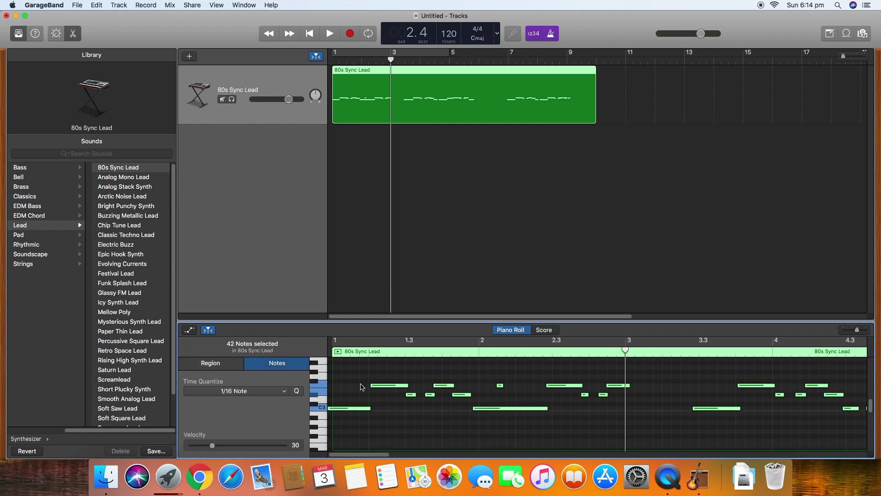
left_click(296, 391)
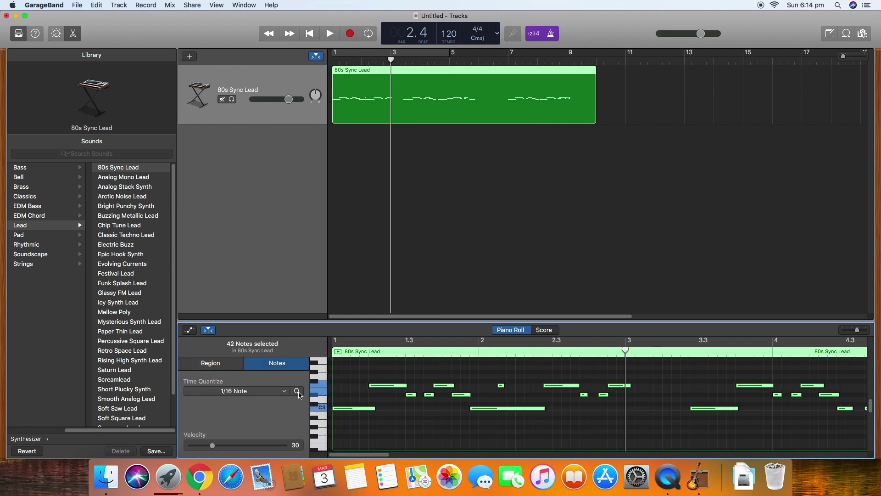
left_click(439, 429)
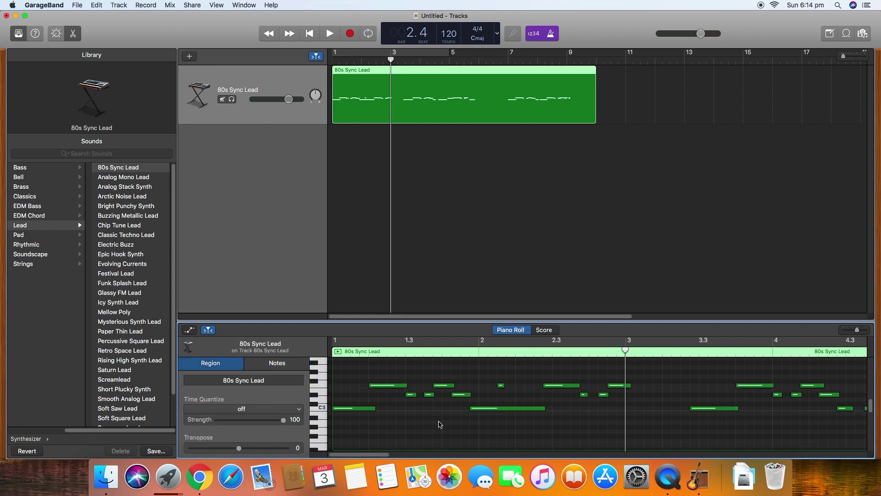
- Shorten the overlong notes in bar 1 of the Piano Roll so they no longer run into the following notes
left_click(411, 394)
left_click(412, 416)
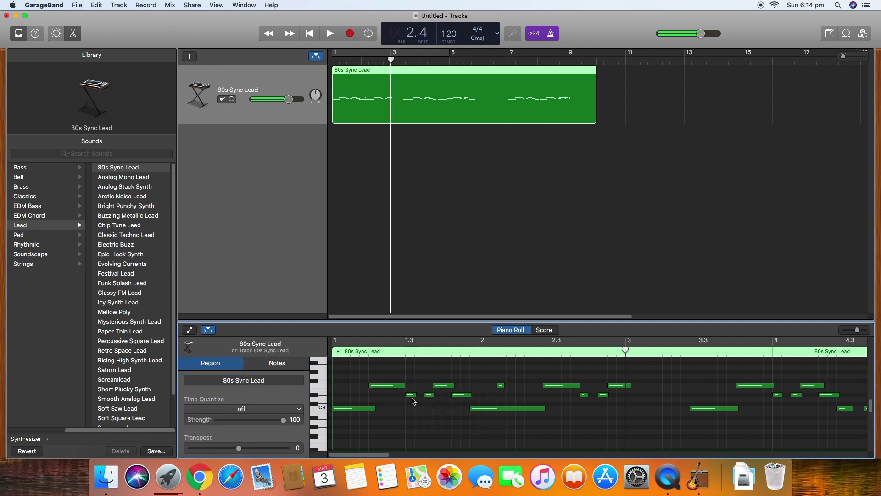
left_click(411, 394)
left_click(428, 408)
left_click(429, 395)
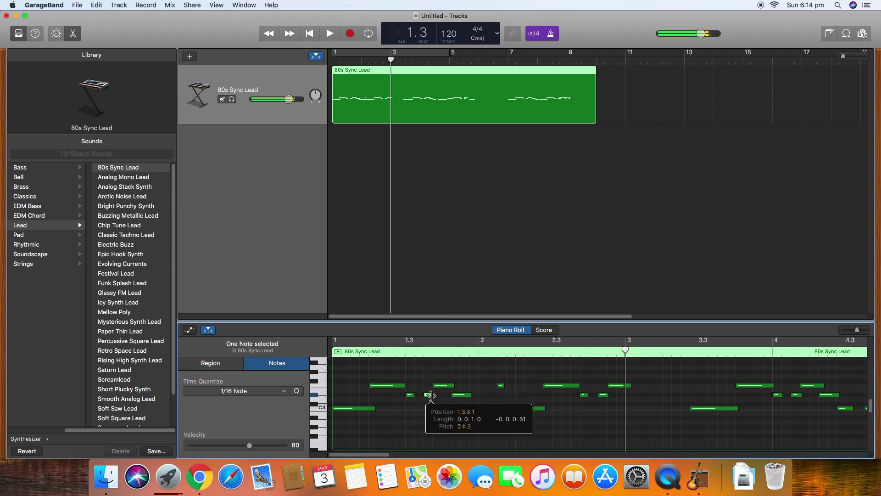
left_click(432, 391)
left_click(436, 385)
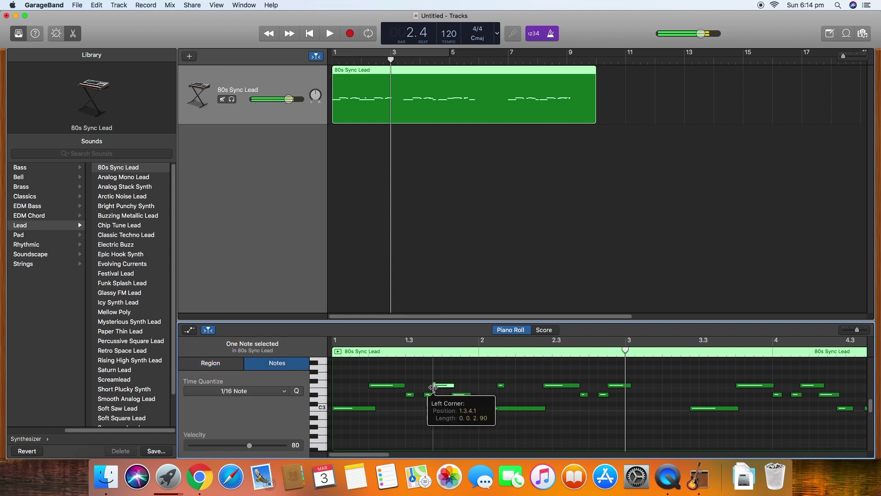
left_click_drag(454, 385, 449, 387)
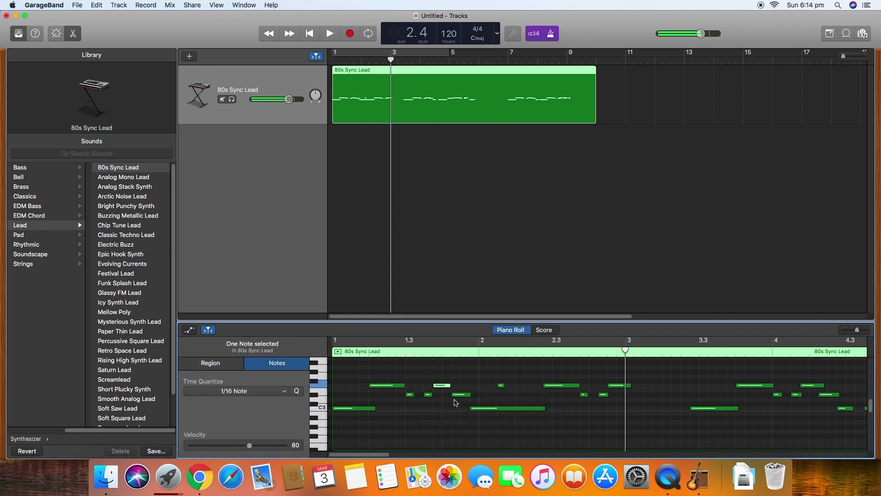
left_click(449, 387)
- Clean up bar 2 by deleting the stray short note, shortening the long C3 note and shifting the following notes one beat earlier
left_click(486, 388)
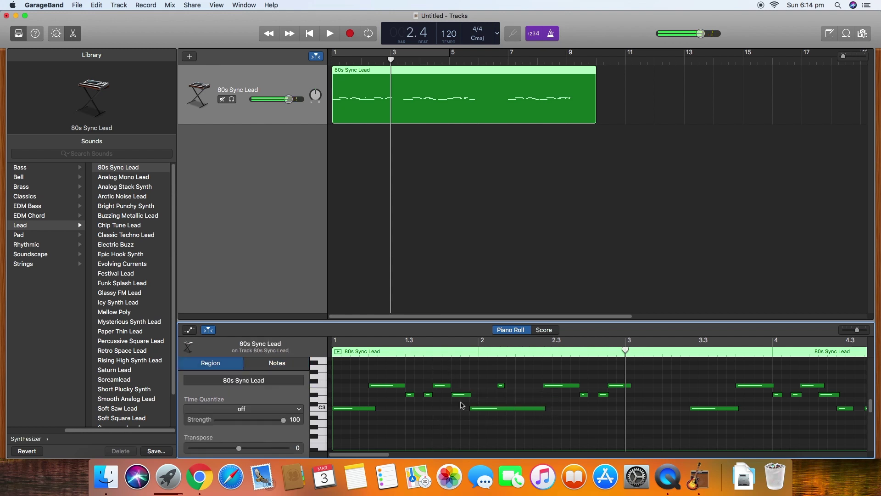
left_click(551, 386)
left_click(549, 389)
left_click(549, 390)
left_click(615, 387)
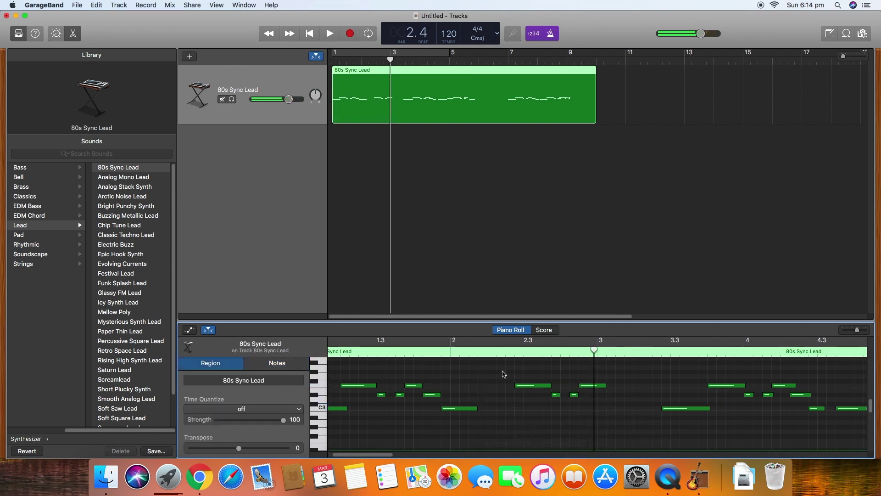
key("super+z")
left_click_drag(552, 387, 545, 388)
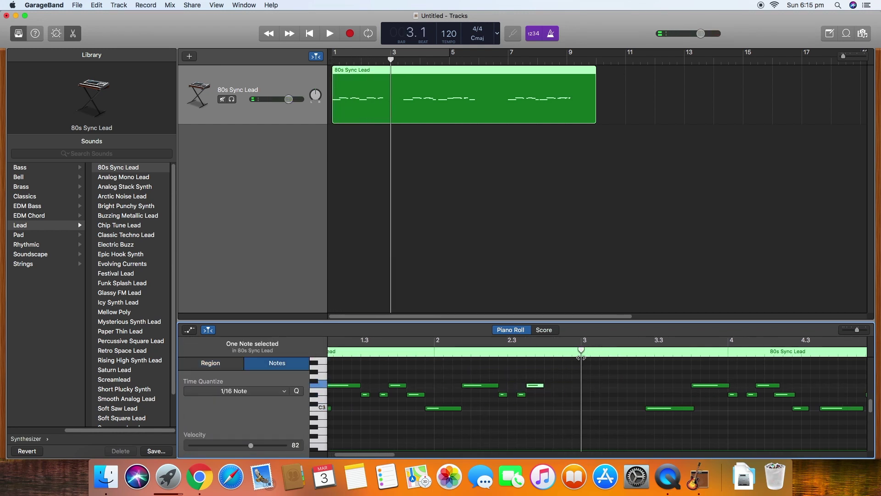
- Trim the 80s Sync Lead region to end at bar 3 and loop it to just before bar 7
left_click(544, 351)
left_click_drag(544, 351, 581, 358)
key("comma")
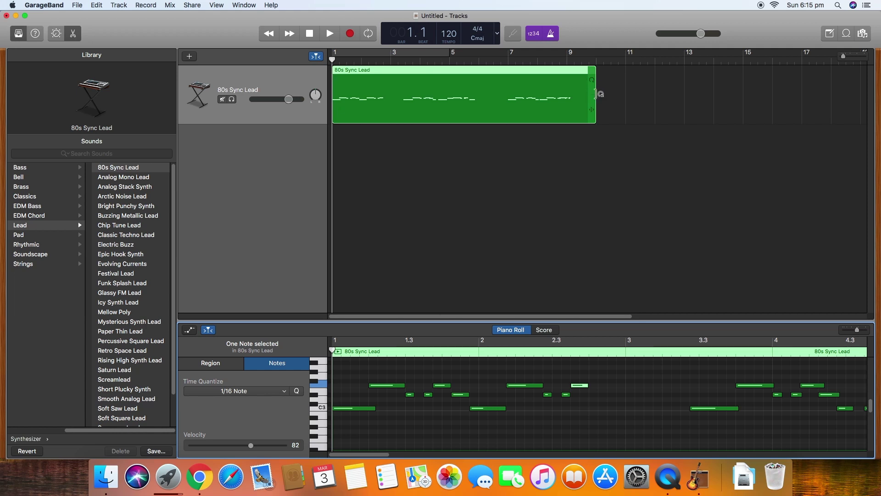
left_click_drag(592, 111, 386, 146)
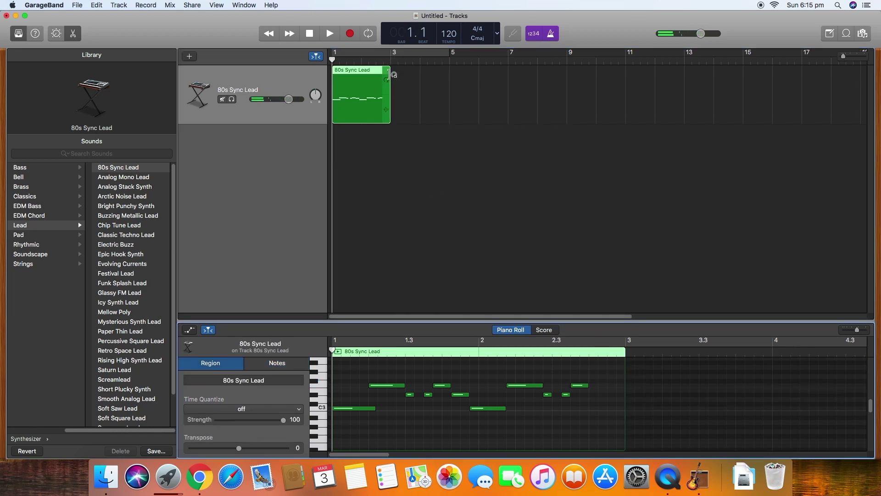
left_click_drag(389, 74, 505, 82)
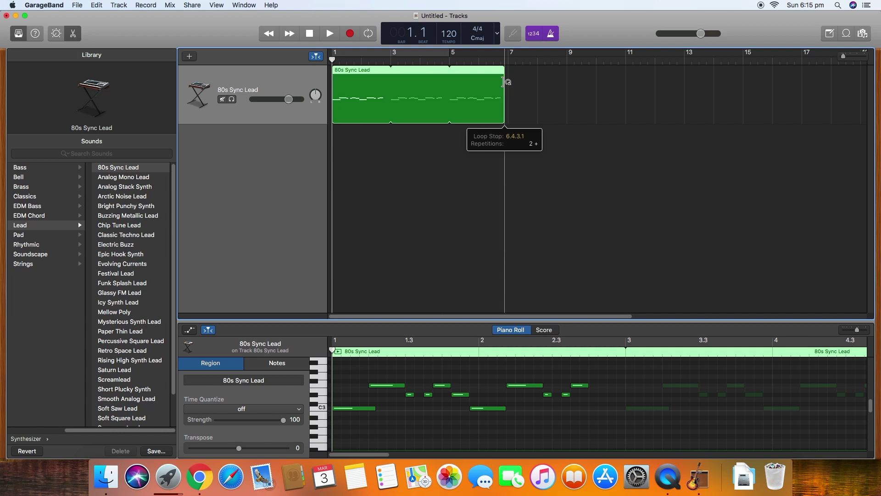
- Extend the loop of the 80s Sync Lead region to end exactly at bar 7 and play it back
left_click_drag(504, 82, 507, 81)
key("space")
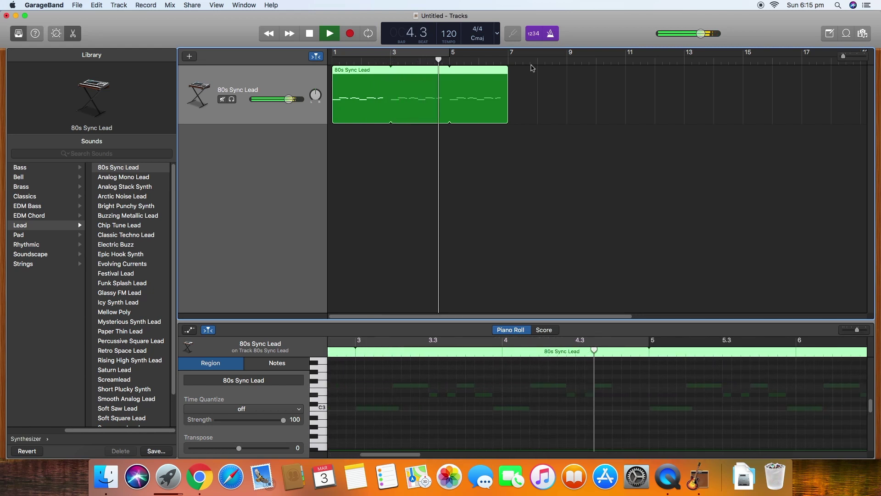
key("space")
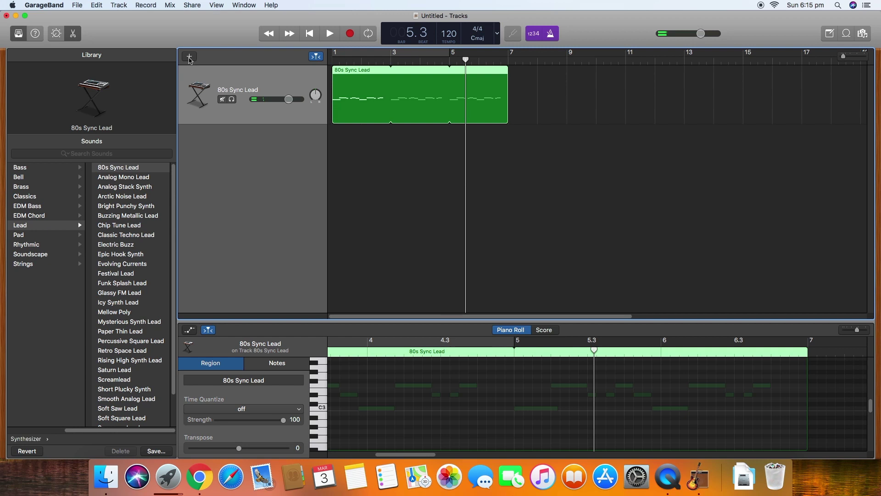
- Add a Drummer track and place it above the 80s Sync Lead track
left_click(189, 58)
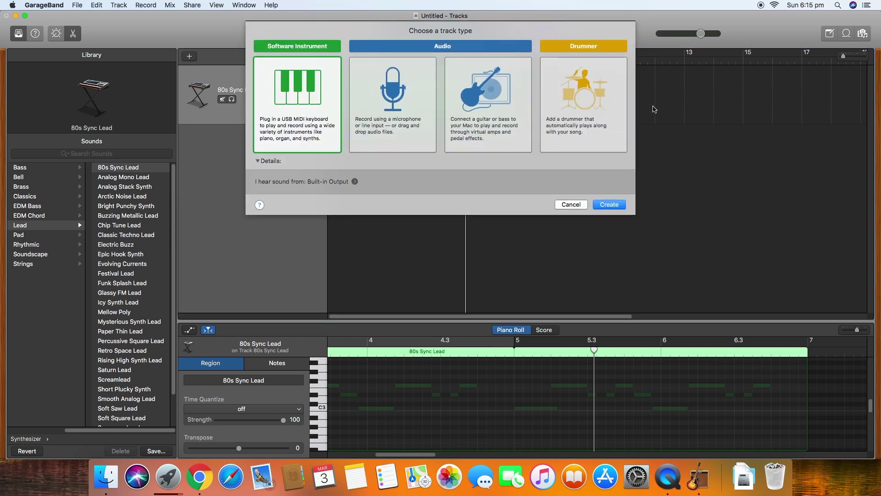
left_click(607, 110)
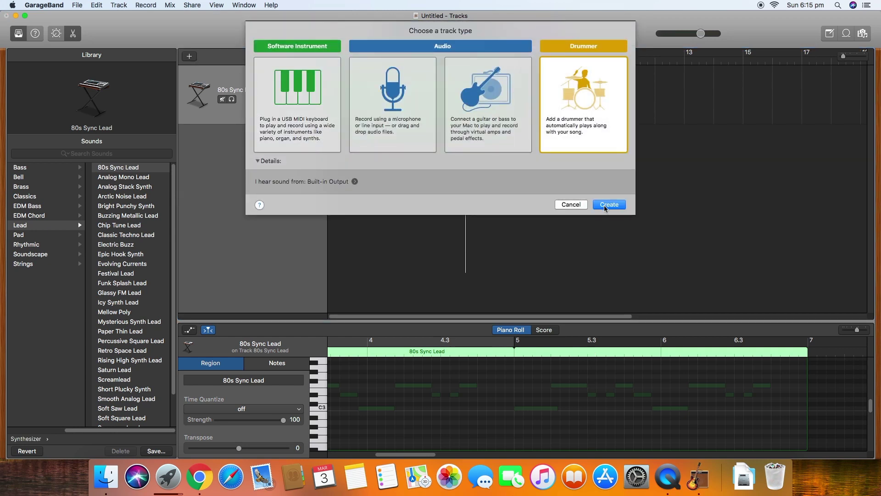
left_click(604, 205)
left_click_drag(259, 148, 257, 89)
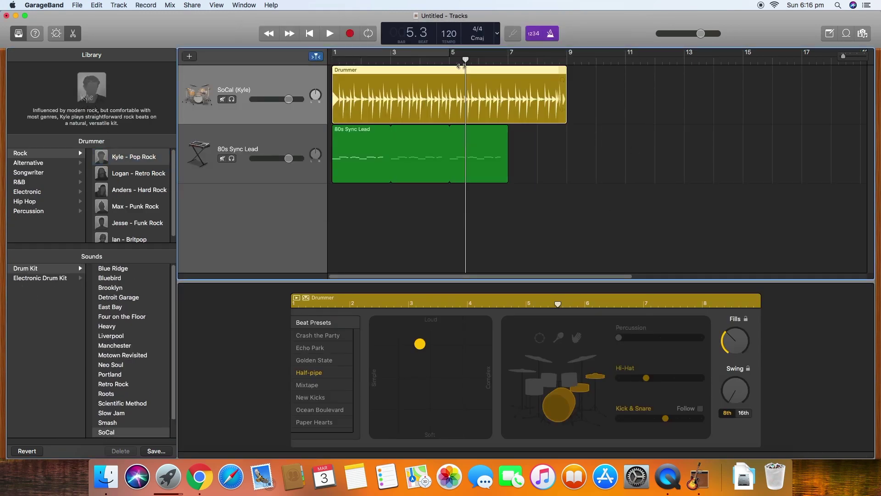
- Trim the Drummer region to end at bar 7 and play it with the lead from the start
key("Return")
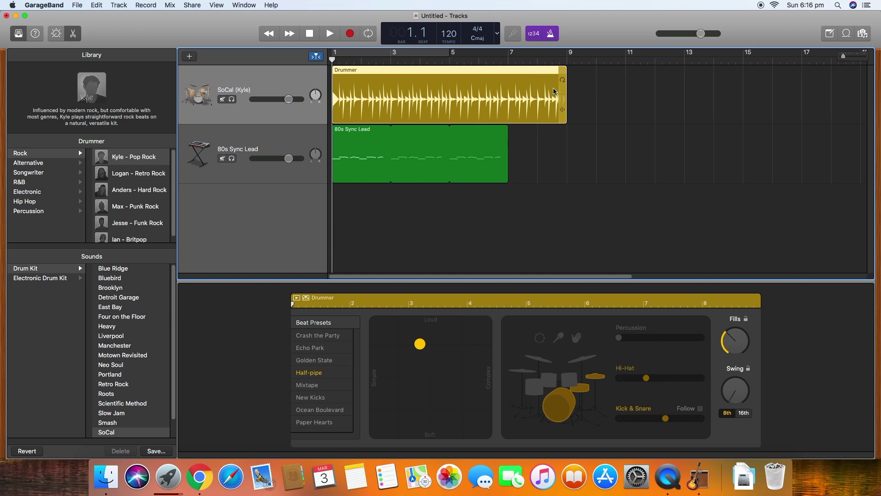
left_click_drag(563, 112, 508, 129)
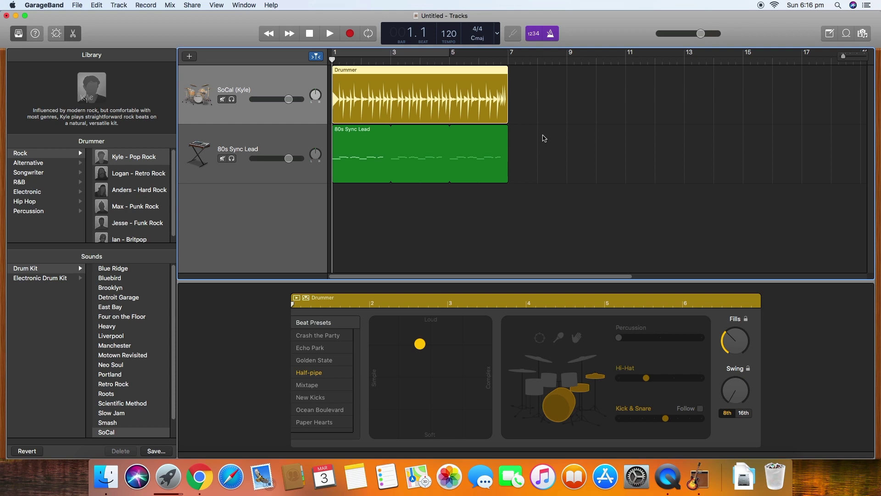
key("space")
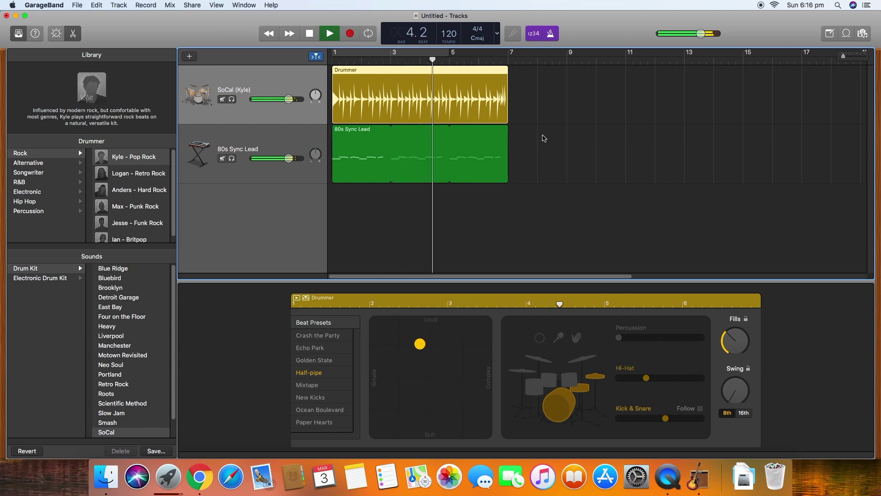
key("space")
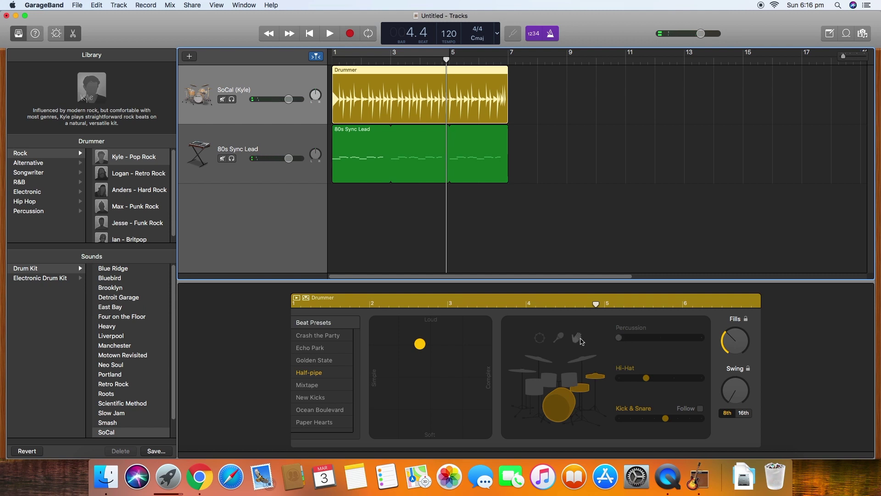
- Turn on handclaps for the drummer, set Hi-Hat to its lowest pattern and Kick & Snare to pattern 2, and return to the start
left_click(579, 341)
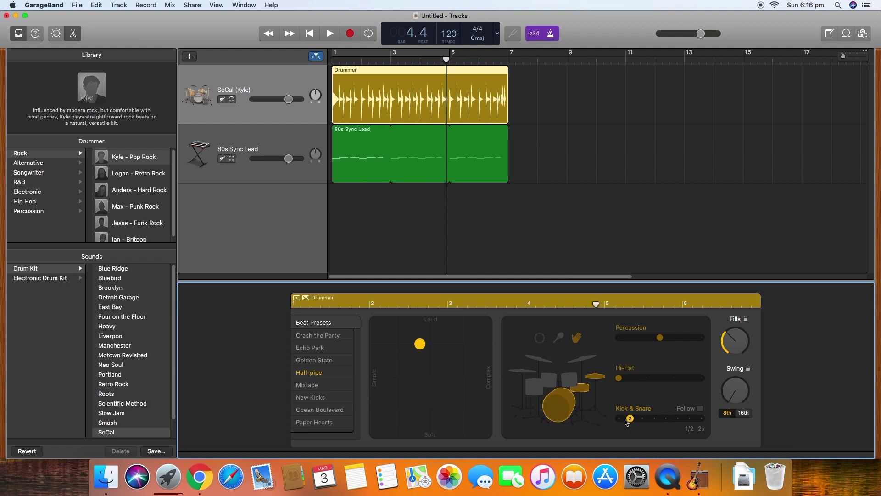
key("c")
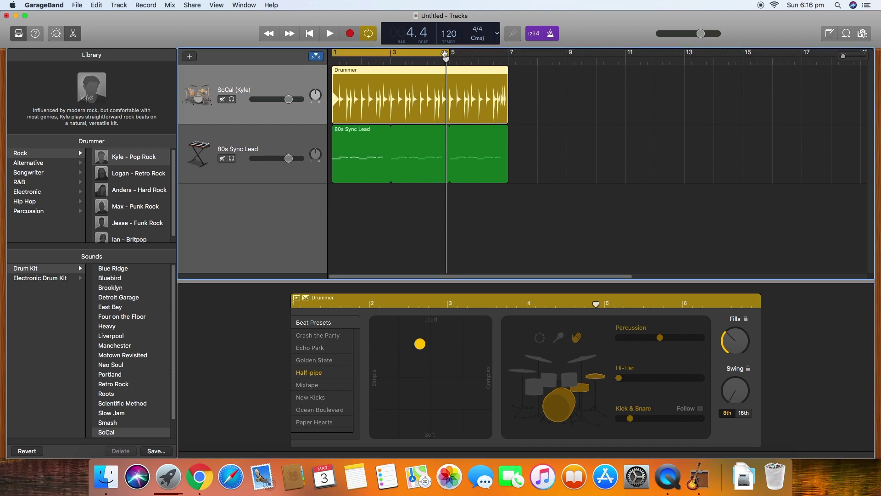
key("c")
key("Return")
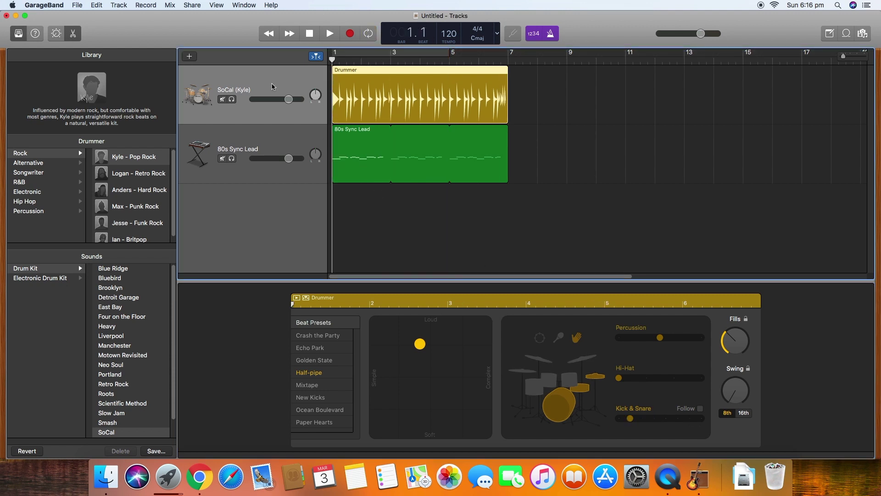
- Turn up the Percussion level in the SoCal drum kit's mix controls and play the song through
left_click(56, 34)
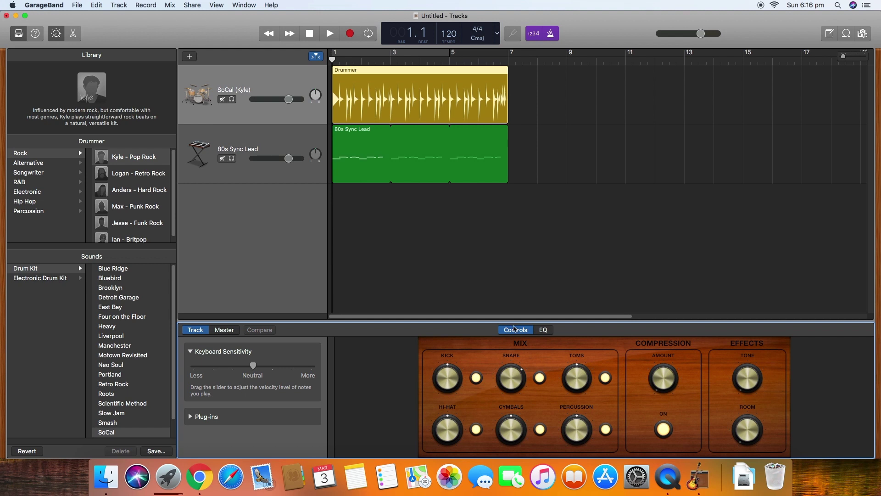
left_click_drag(577, 440, 575, 416)
key("space")
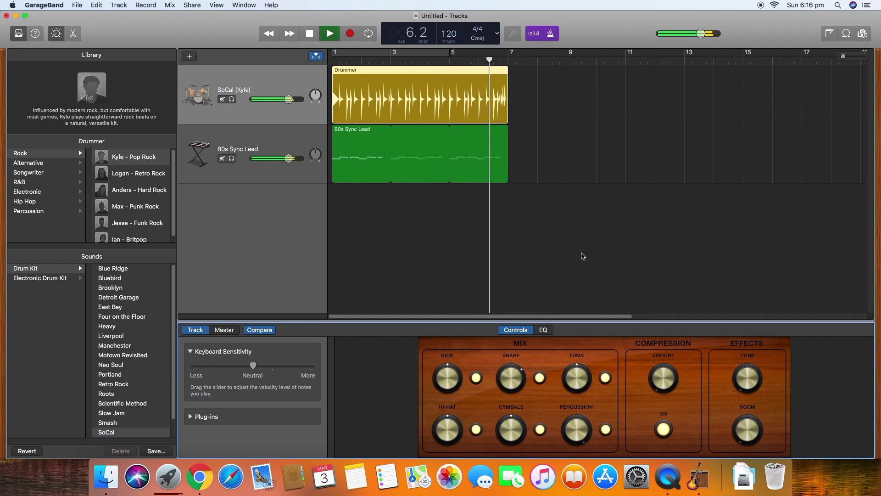
key("space")
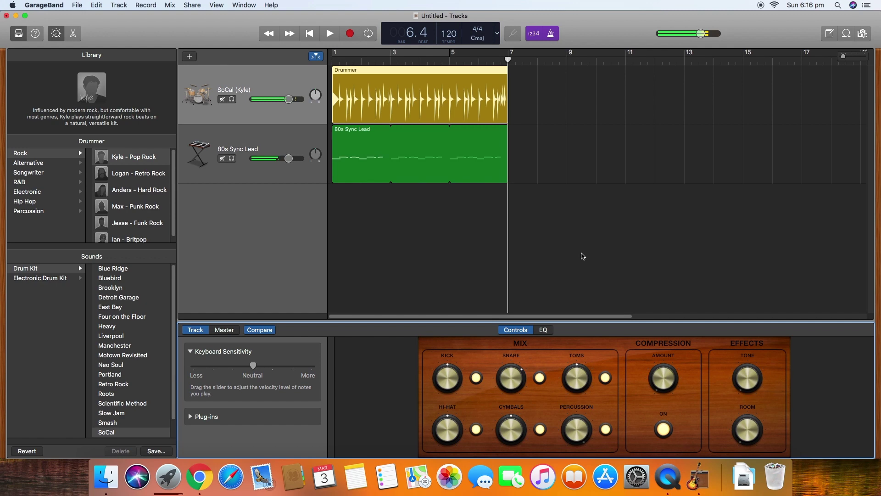
- Open the 80s Sync Lead region's notes at bar 1, solo the track and listen from the start
double_click(393, 143)
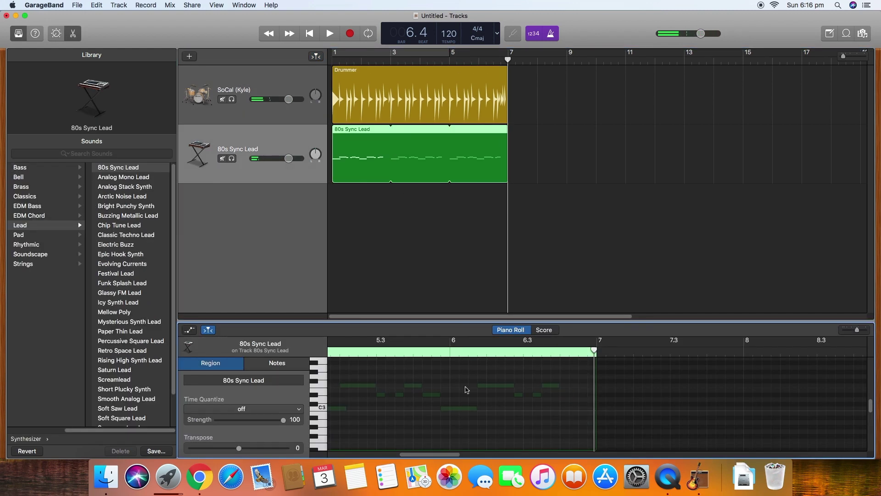
left_click_drag(424, 454, 353, 452)
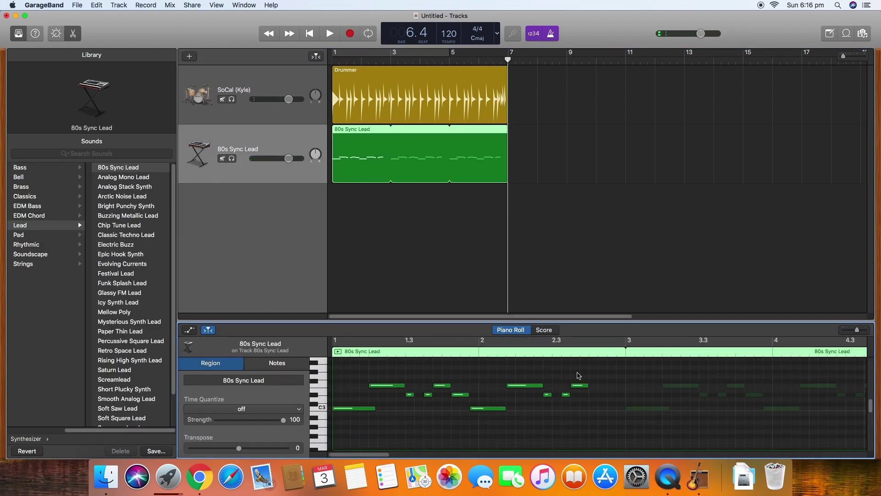
key("Return")
key("s")
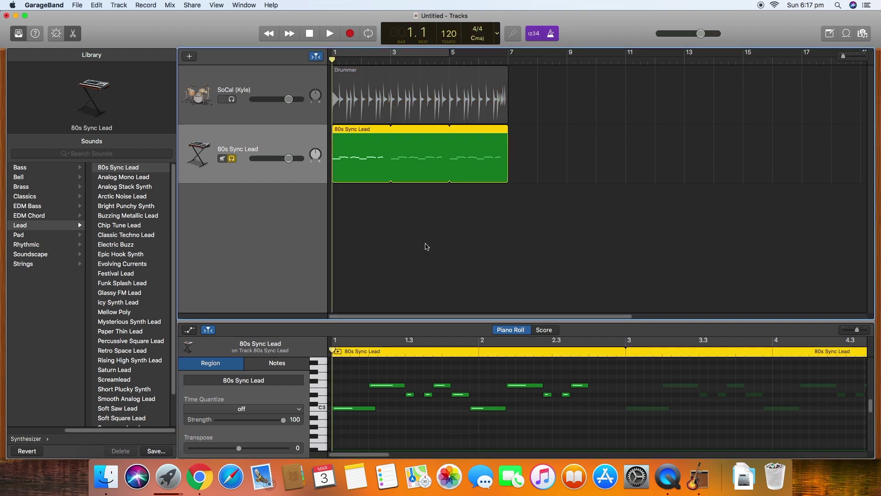
key("space")
key("space")
- Start the second C3 note exactly on bar 2, lengthen the preceding note up to it, and replay the melody
left_click(487, 408)
left_click(367, 350)
key("Return")
key("space")
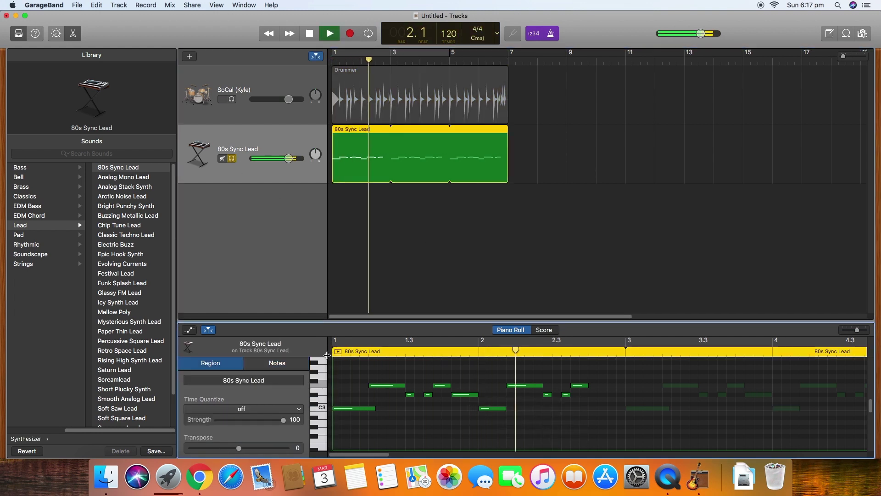
- Lengthen the bar 2 C3 note by a sixteenth and shift the notes following it a sixteenth later
left_click(583, 385)
left_click_drag(506, 408, 514, 408)
left_click(338, 354)
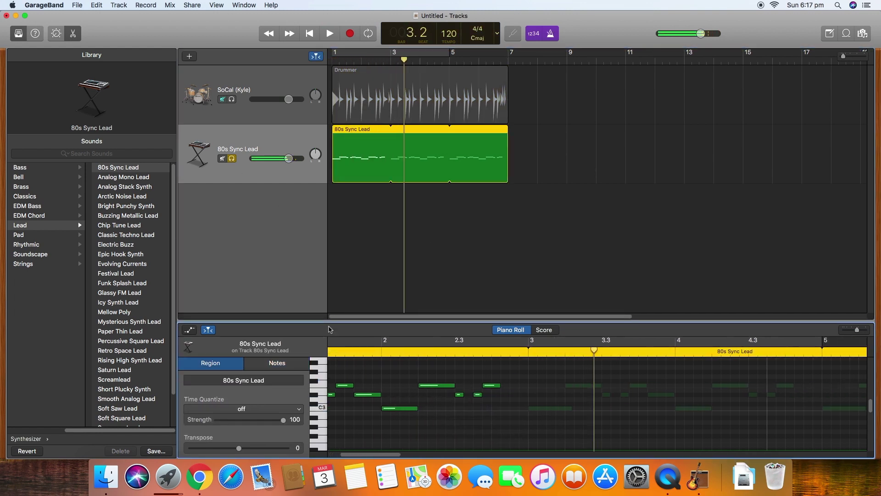
- Unsolo the 80s Sync Lead track and play the edited melody together with the drums from the start
left_click(232, 159)
key("Return")
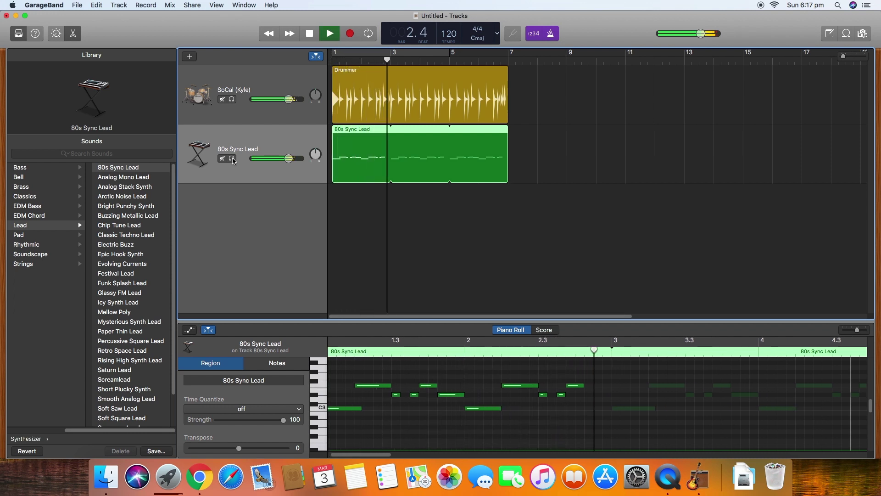
key("space")
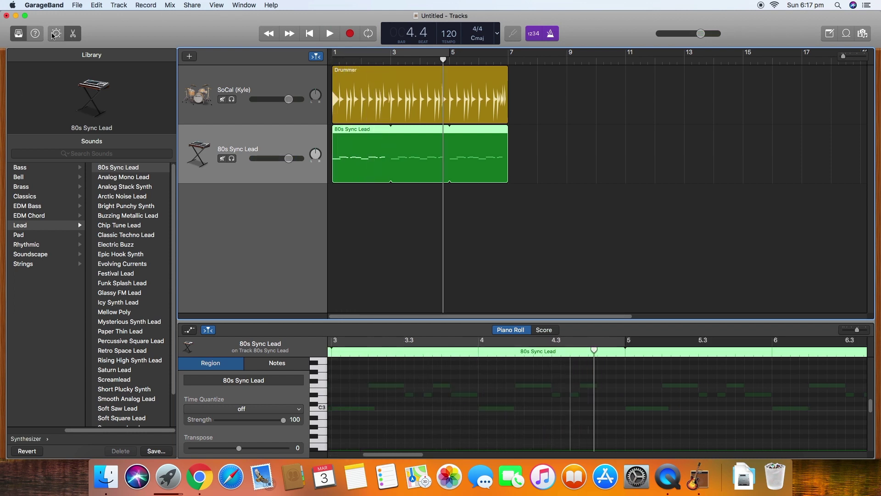
- Open the 80s Sync Lead track's EQ and play the song from bar 1 to examine the lead's frequency spectrum
left_click(54, 34)
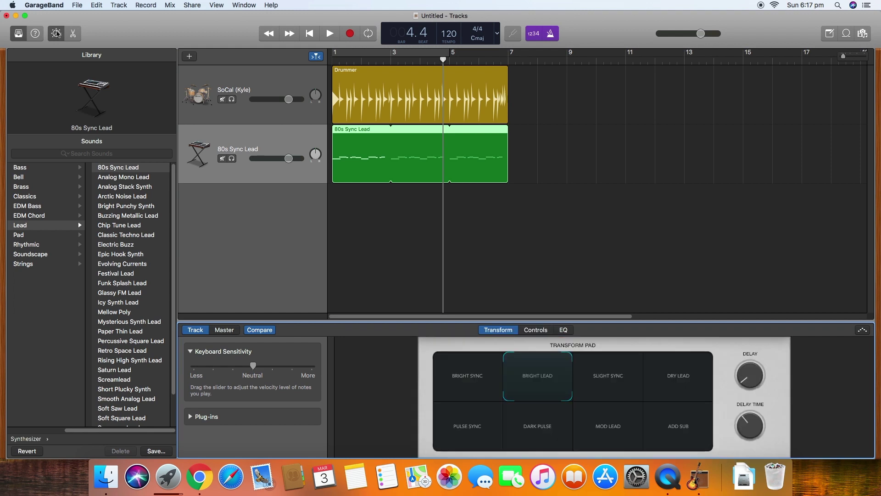
left_click(568, 330)
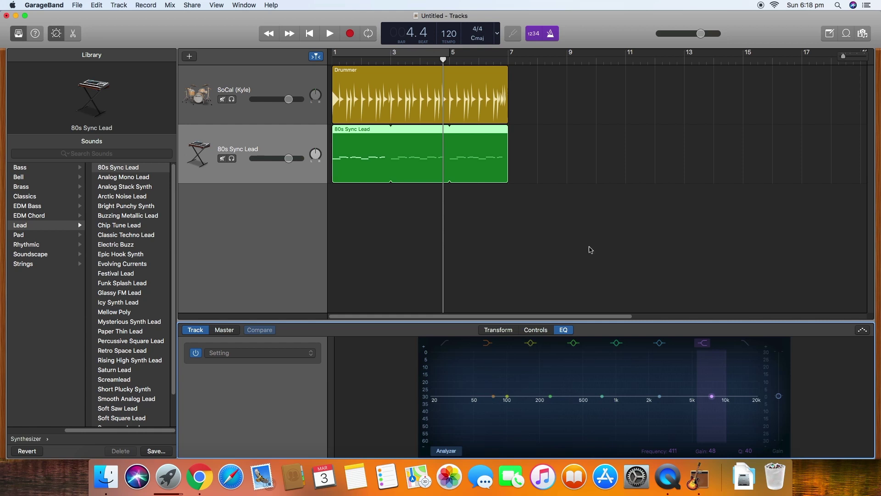
left_click_drag(434, 64, 307, 53)
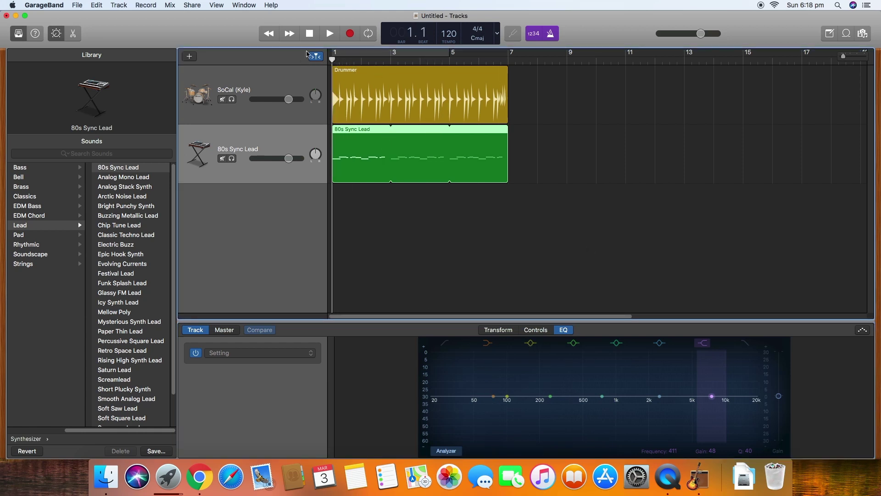
key("space")
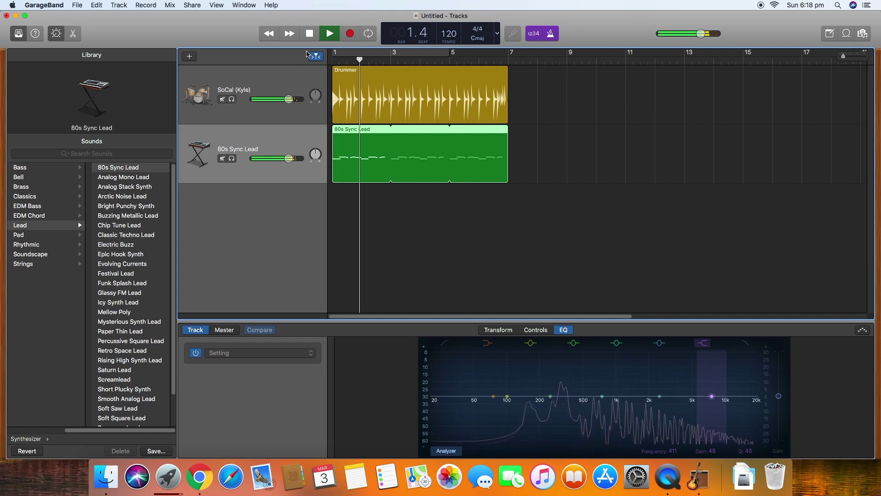
key("space")
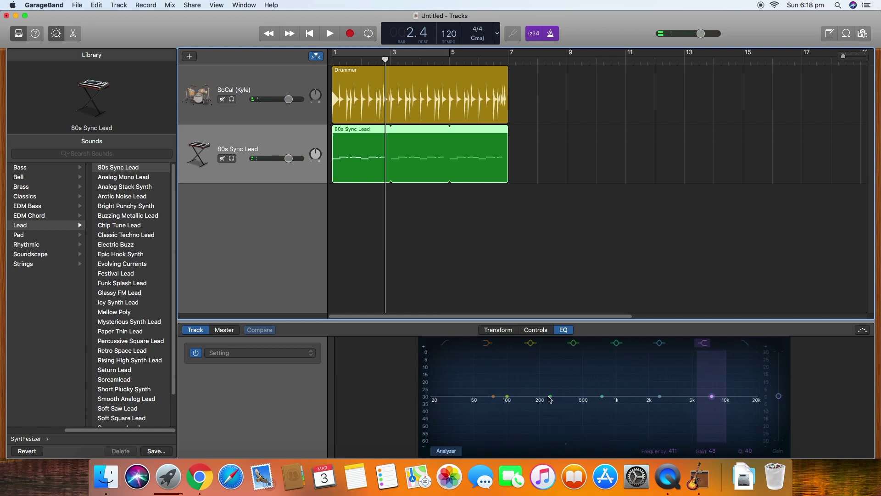
- Shape the lead's EQ with a boost around 300 Hz and cuts around 5 kHz and 10 kHz, and audition it from bar 1
left_click_drag(551, 397, 560, 378)
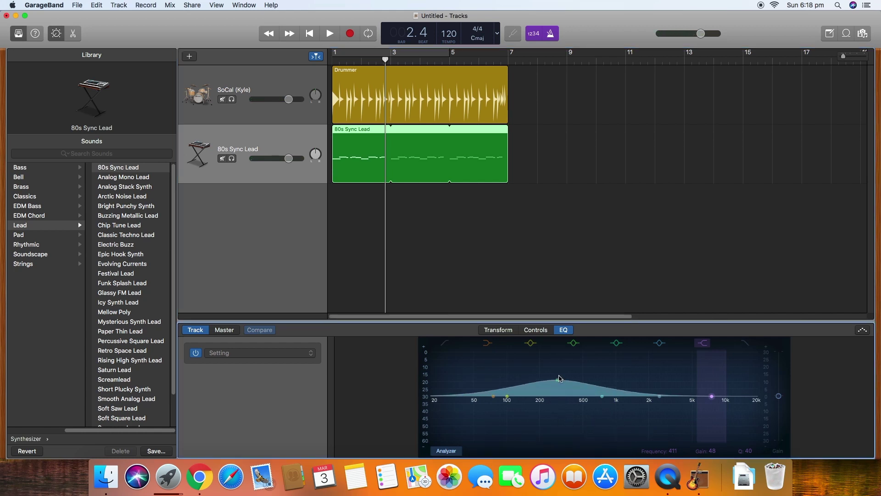
left_click_drag(677, 402, 709, 418)
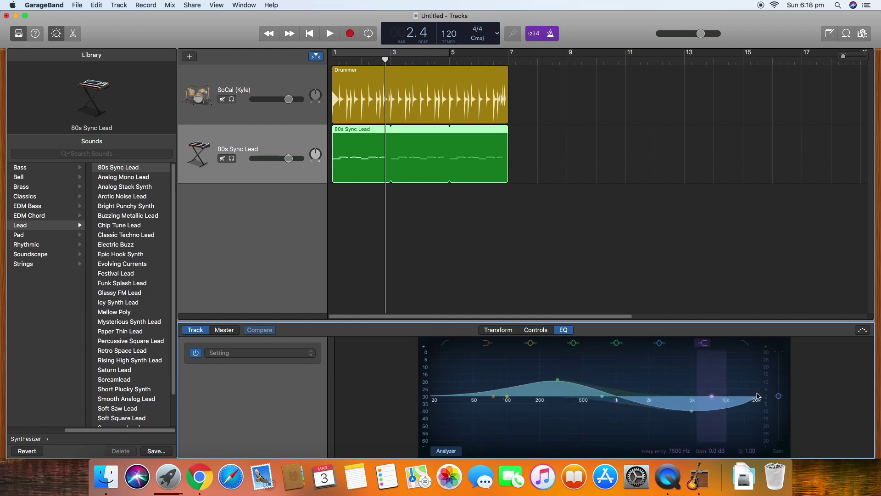
left_click_drag(735, 403, 747, 408)
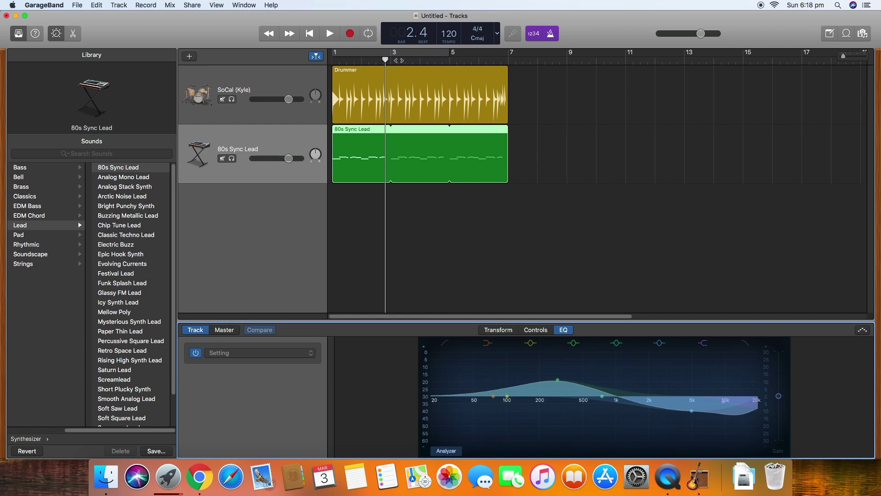
left_click_drag(390, 64, 306, 63)
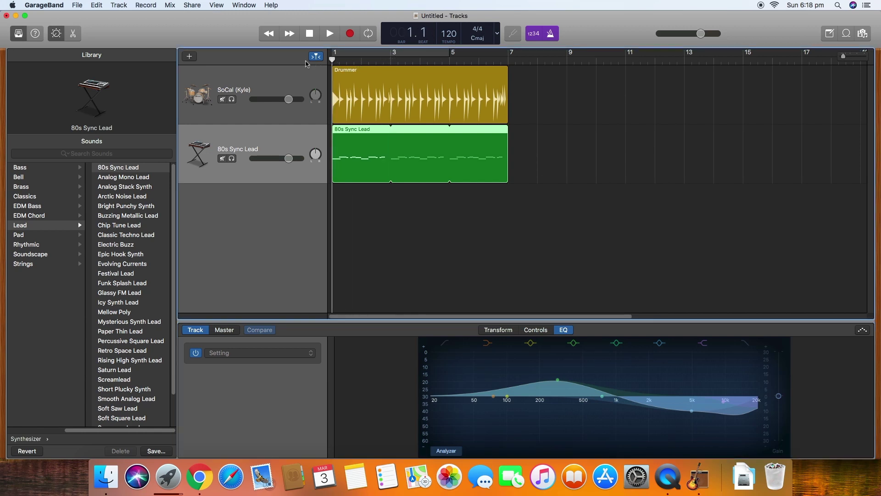
key("space")
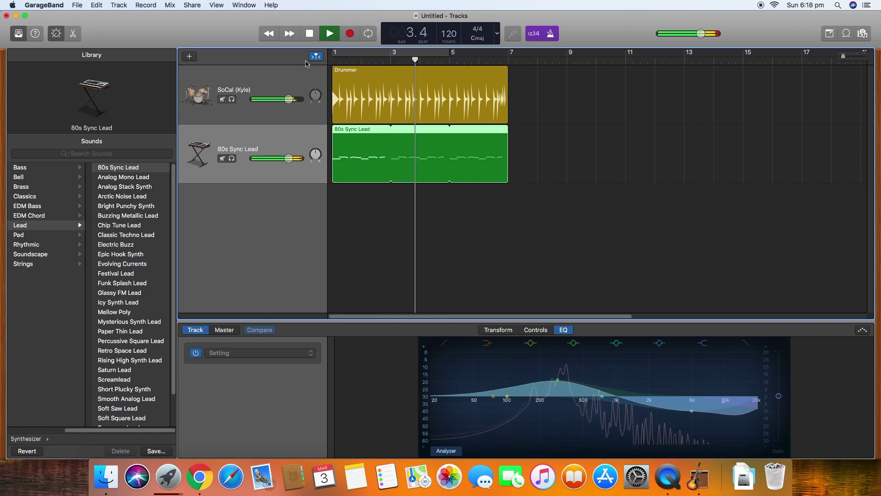
key("space")
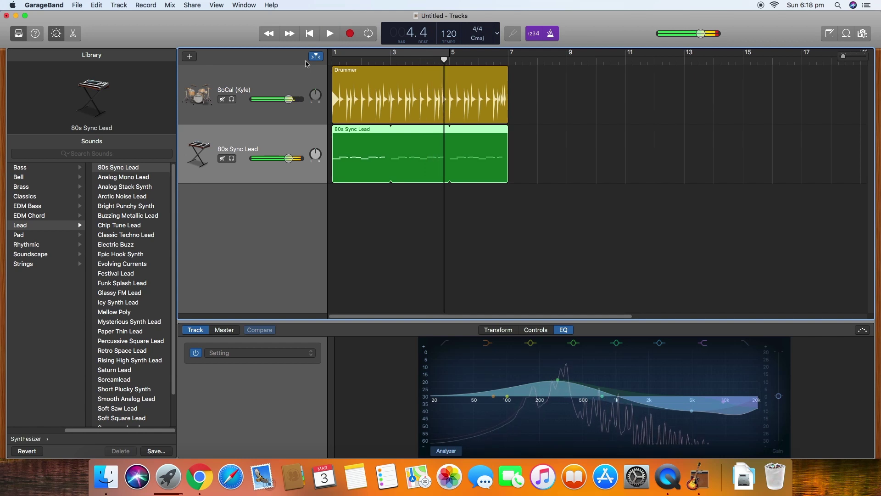
- Open the 80s Sync Lead's smart controls and slightly lower Crossfade X and Delay Feedback on the pads while playing from bar 1
key("Return")
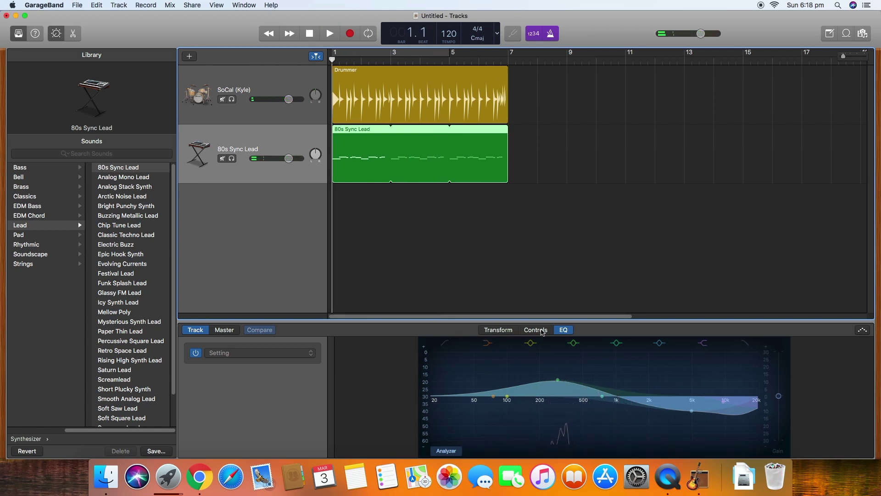
left_click(510, 331)
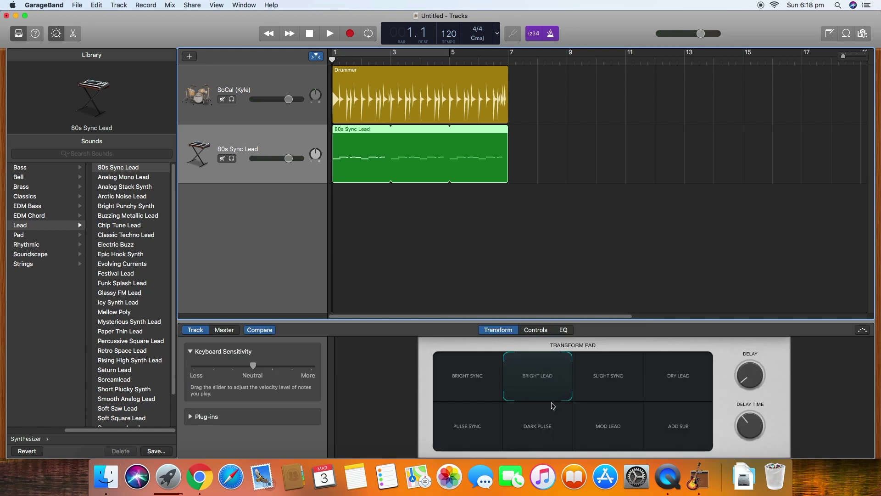
left_click(536, 331)
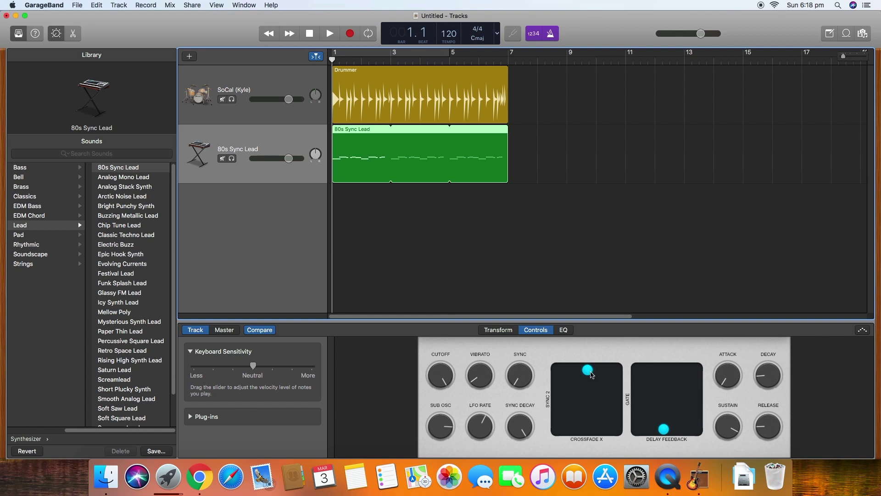
left_click_drag(587, 370, 583, 374)
key("space")
mouse_move(663, 428)
left_mouse_down()
mouse_move(668, 380)
mouse_move(690, 381)
mouse_move(682, 405)
mouse_move(657, 429)
left_mouse_up()
key("space")
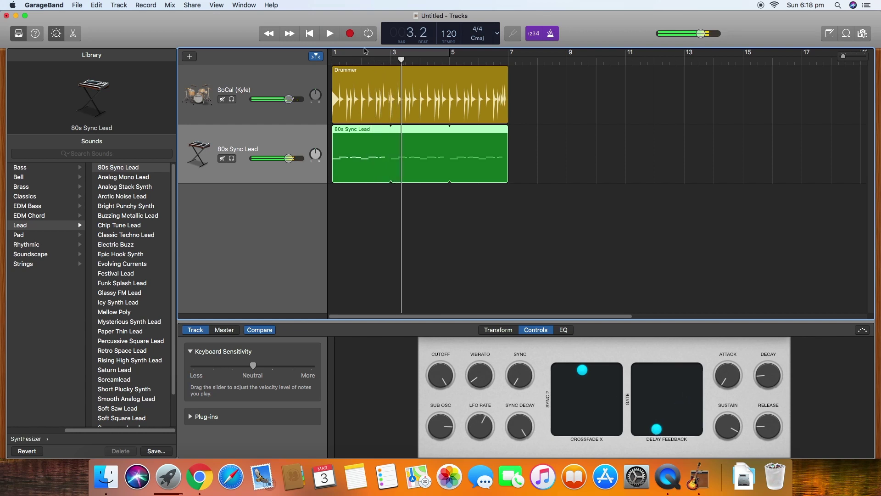
- Record Delay Feedback and Gate pad movements on the 80s Sync Lead track from bar 1, and play back the recording from bar 1
left_click_drag(404, 55, 330, 71)
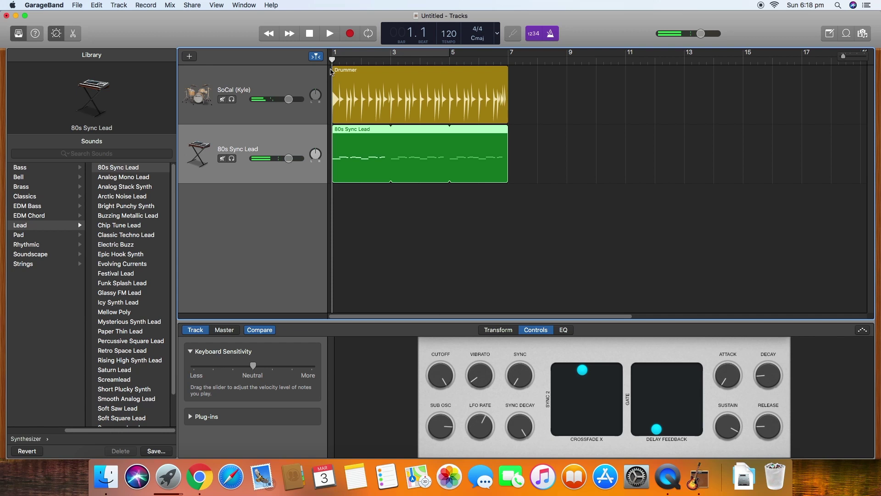
left_click(351, 33)
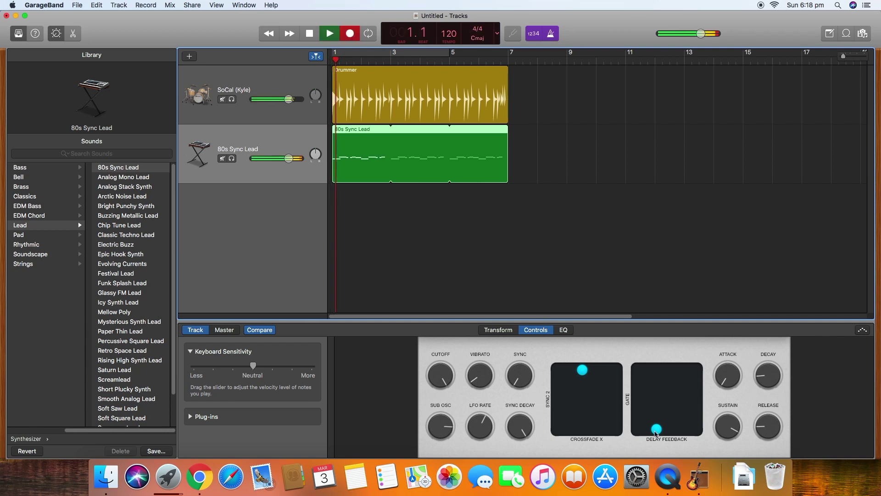
mouse_move(656, 431)
left_mouse_down()
mouse_move(680, 346)
mouse_move(641, 428)
left_mouse_up()
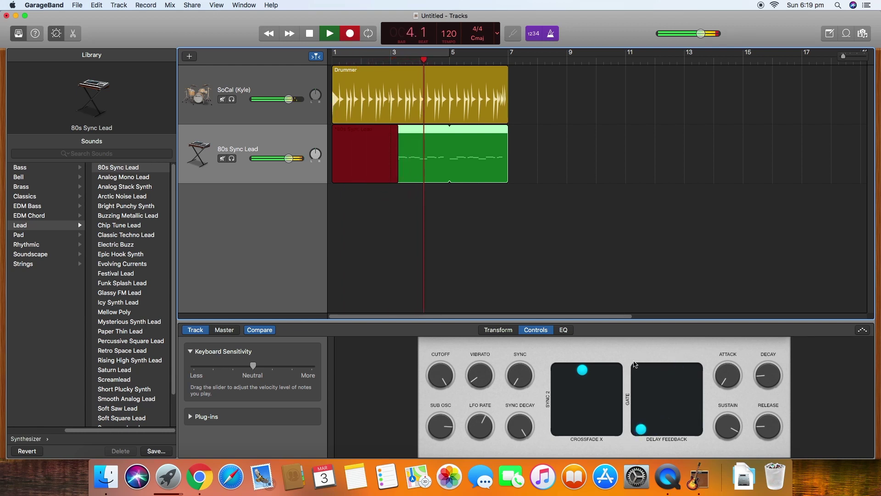
mouse_move(657, 399)
left_mouse_down()
mouse_move(649, 452)
mouse_move(666, 391)
left_mouse_up()
left_click(329, 33)
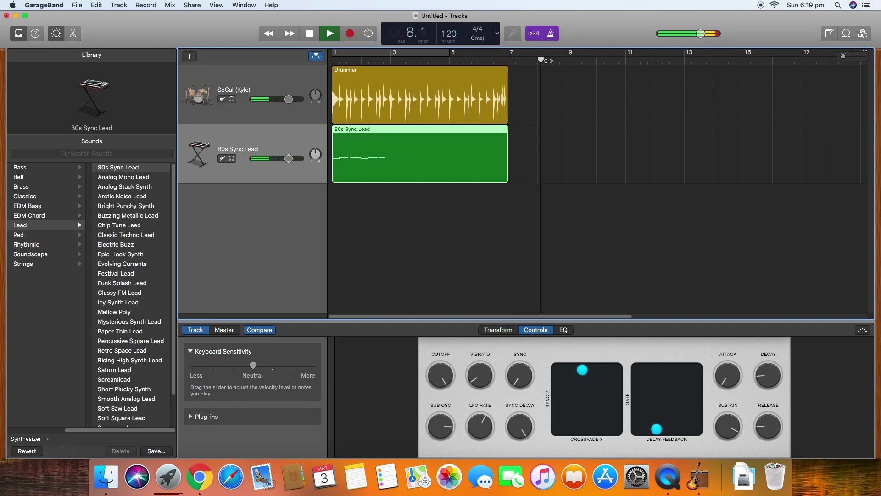
left_click(354, 58)
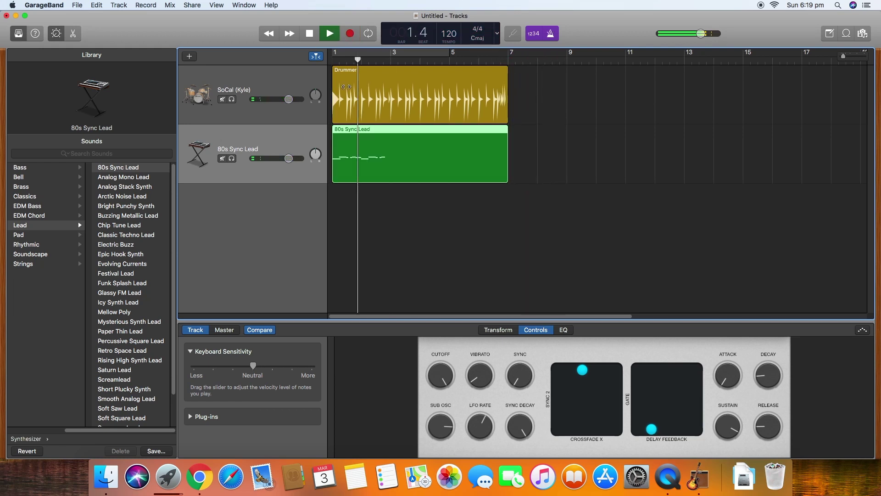